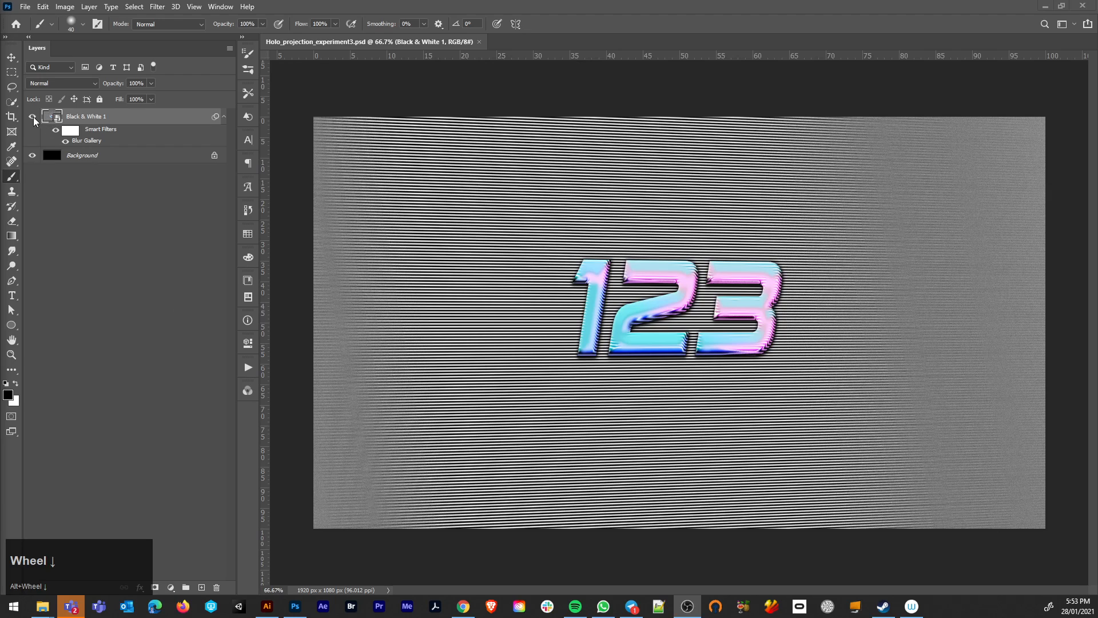
- Create a new 1920 x 1080 px document at 96.012 ppi from the recent custom preset
click(320, 41)
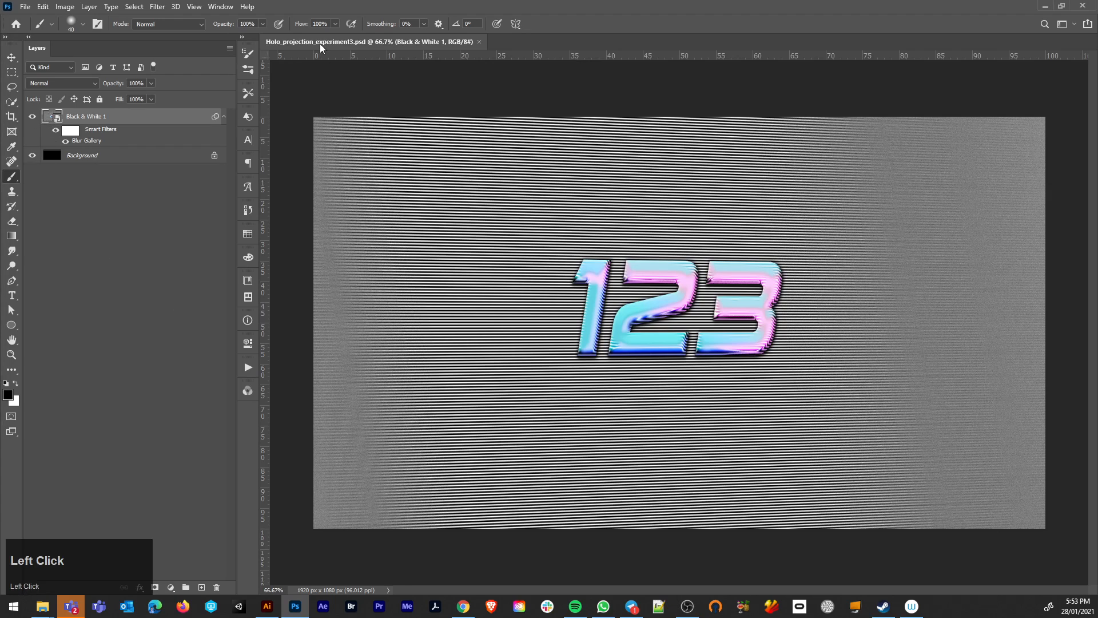
key(ctrl+n)
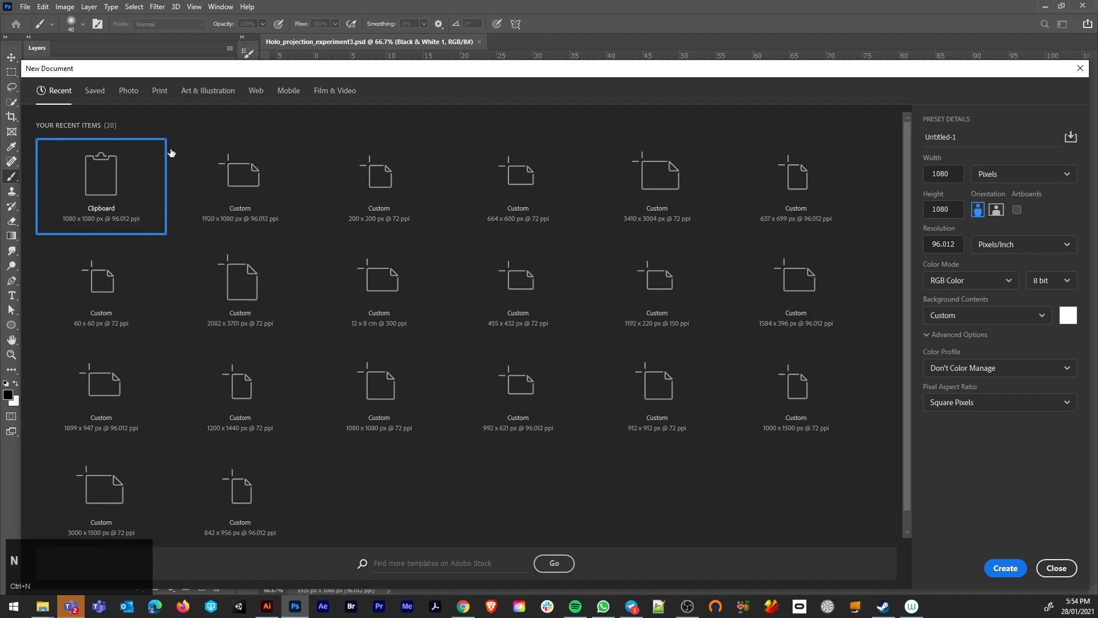
click(113, 176)
click(275, 178)
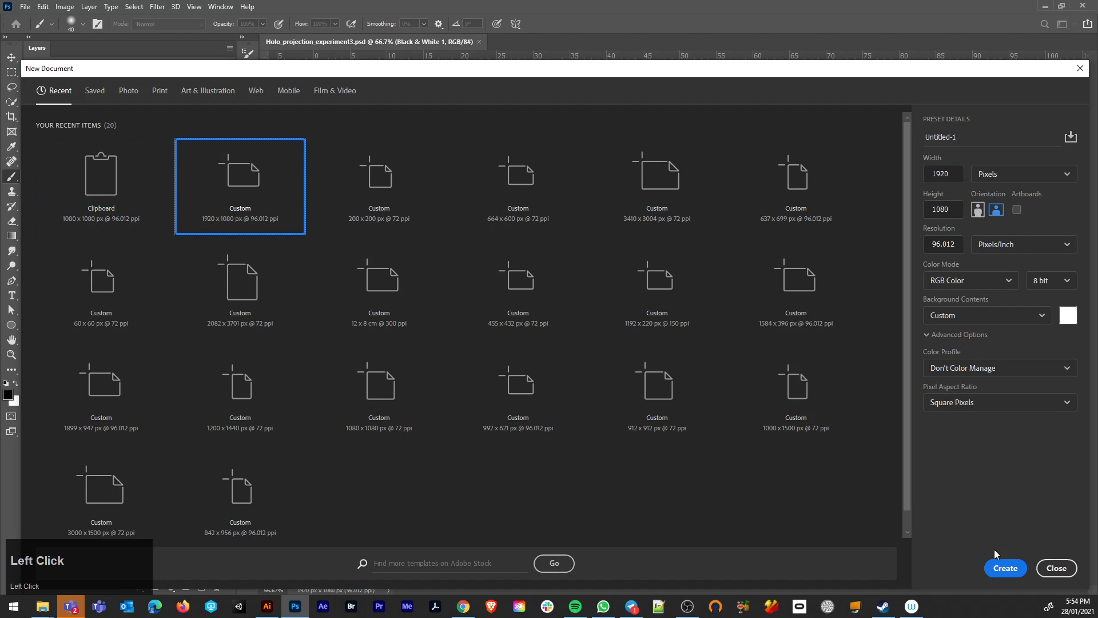
click(1002, 567)
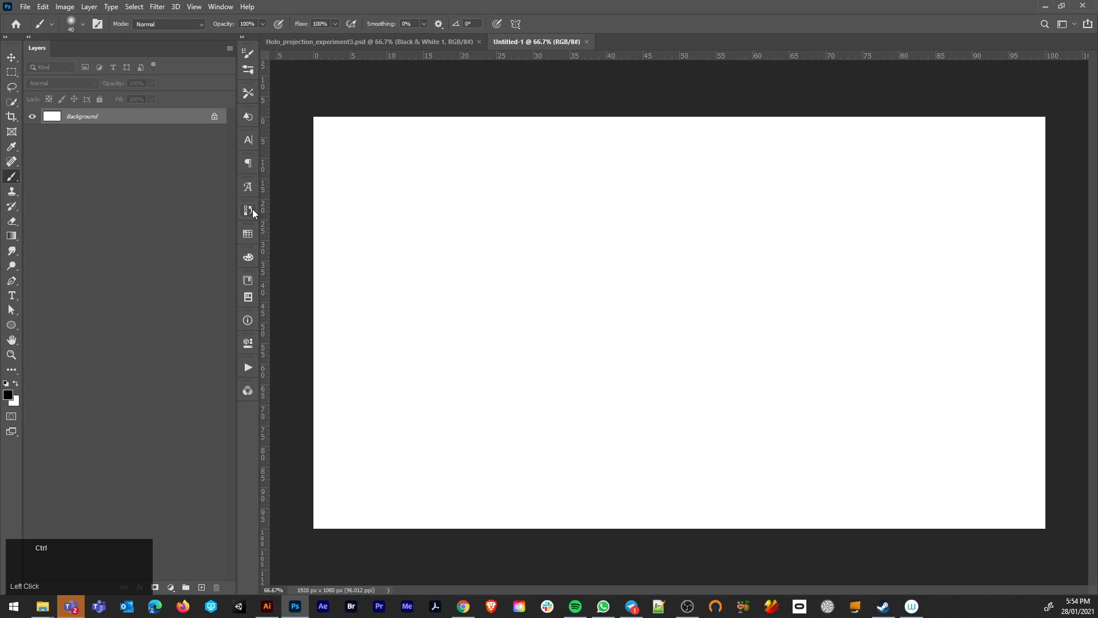
- Create a second new document of 200 x 200 px at 72 ppi from the recent custom preset
key(ctrl+n)
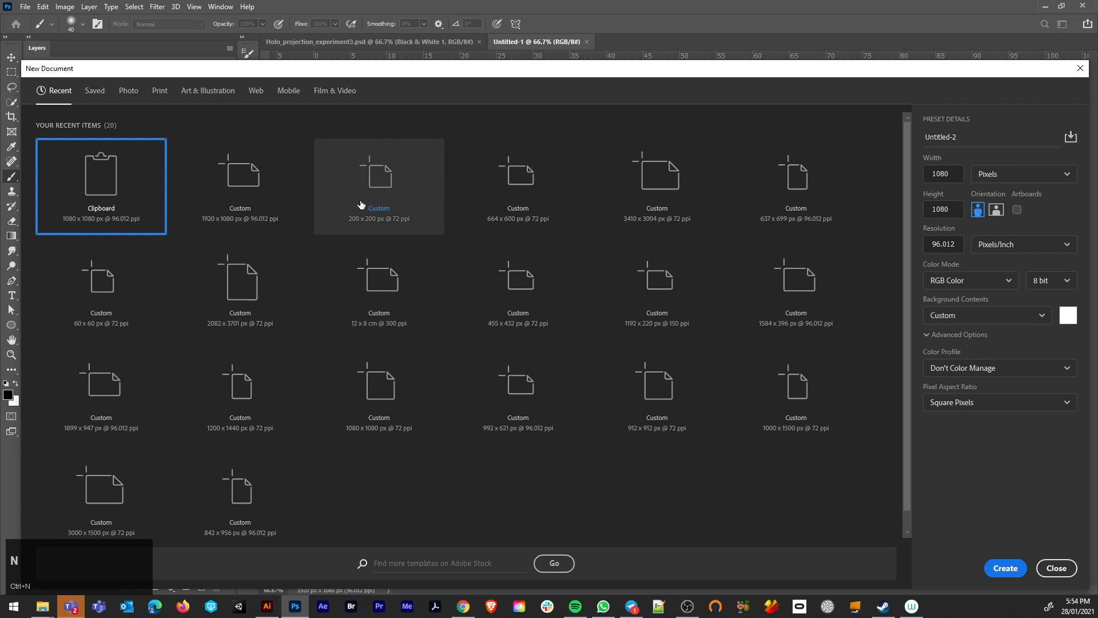
click(378, 181)
click(1000, 572)
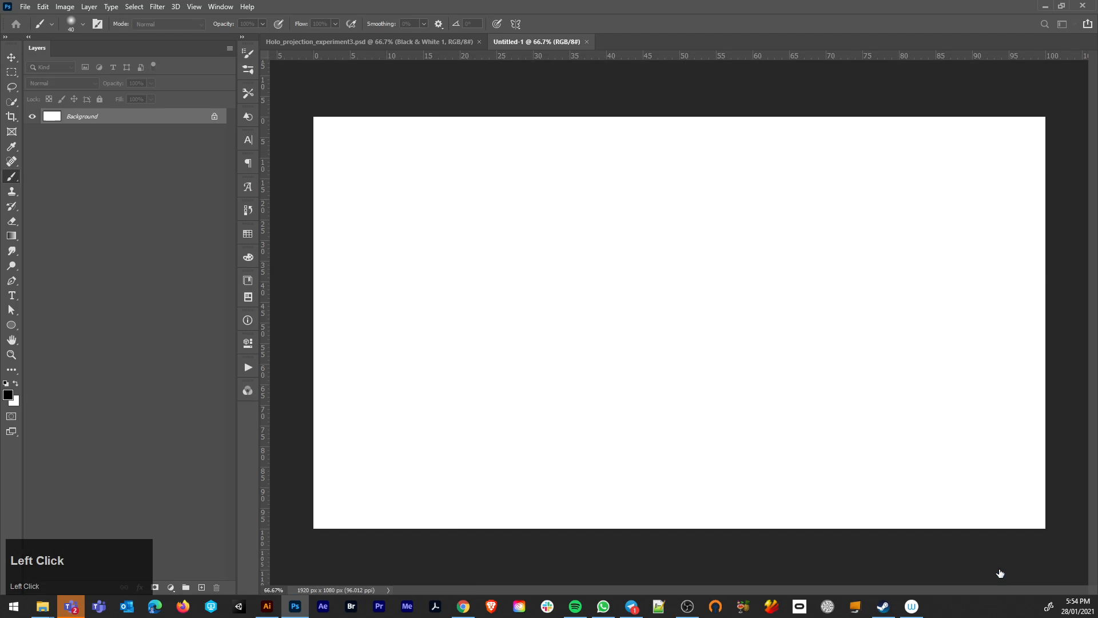
alt+scroll(694, 373, up, 5)
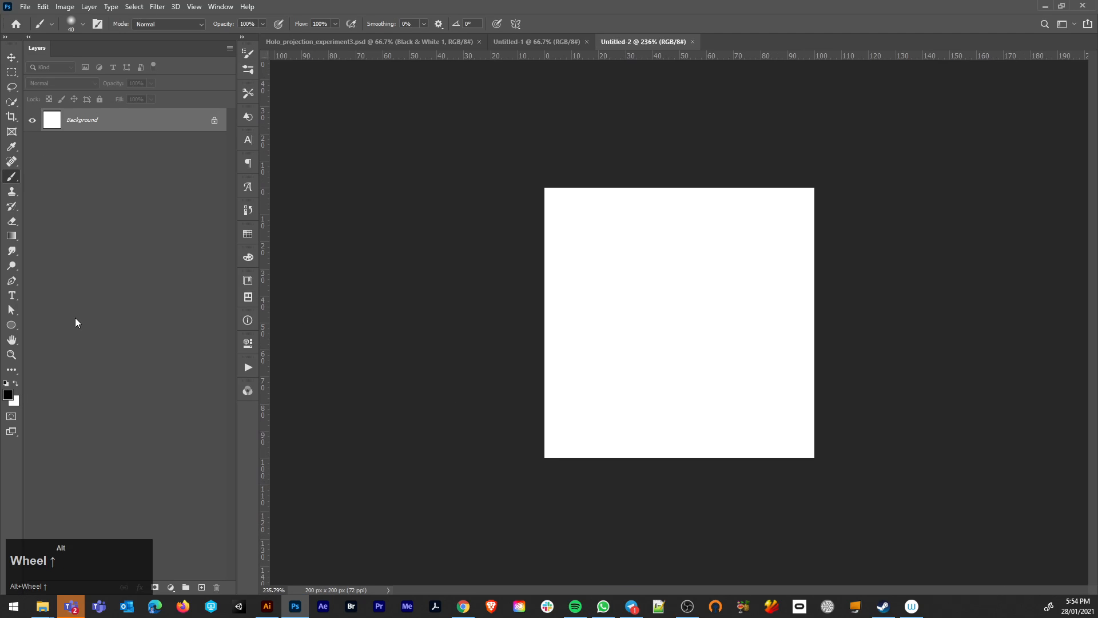
- Draw a full-width rectangle about 202 x 25 px along the canvas's upper edge and fill it with black
click(11, 324)
click(49, 323)
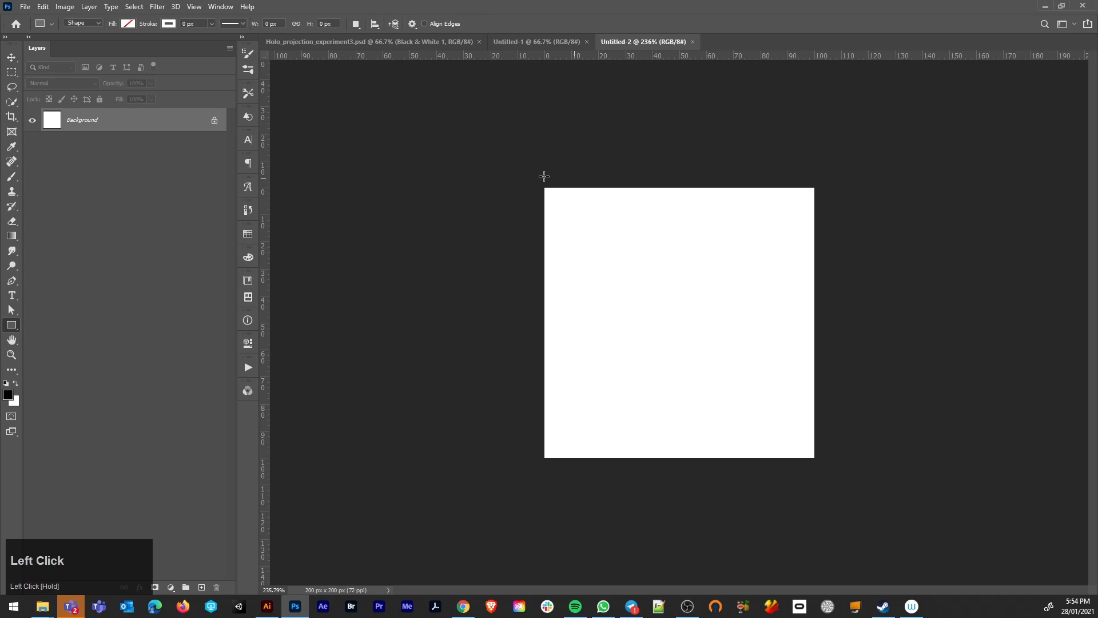
drag(544, 189, 815, 222)
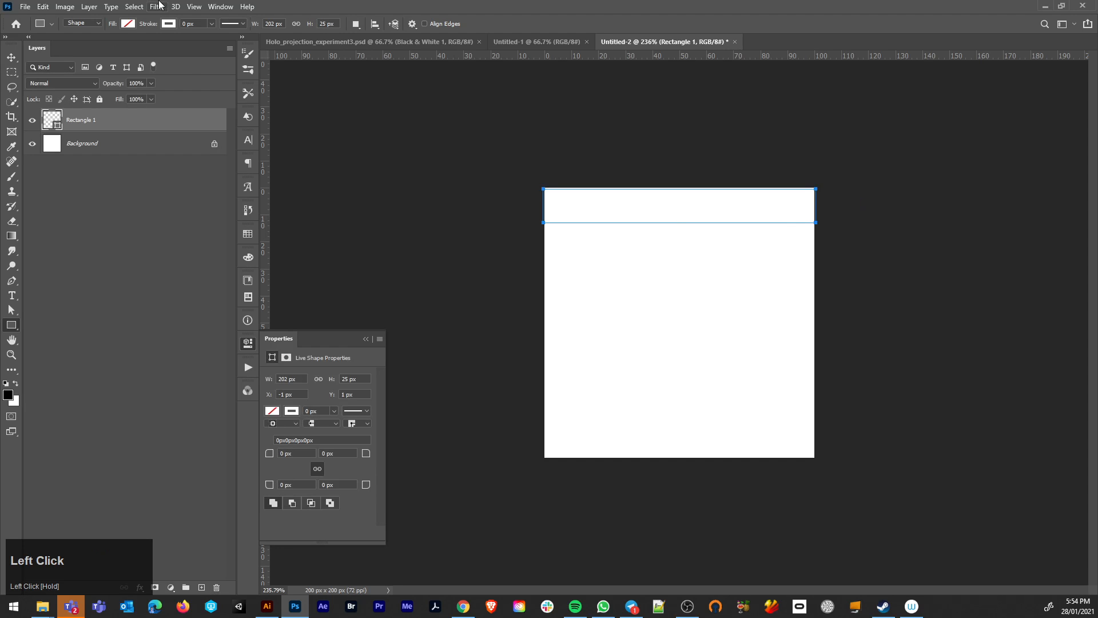
click(127, 23)
click(106, 85)
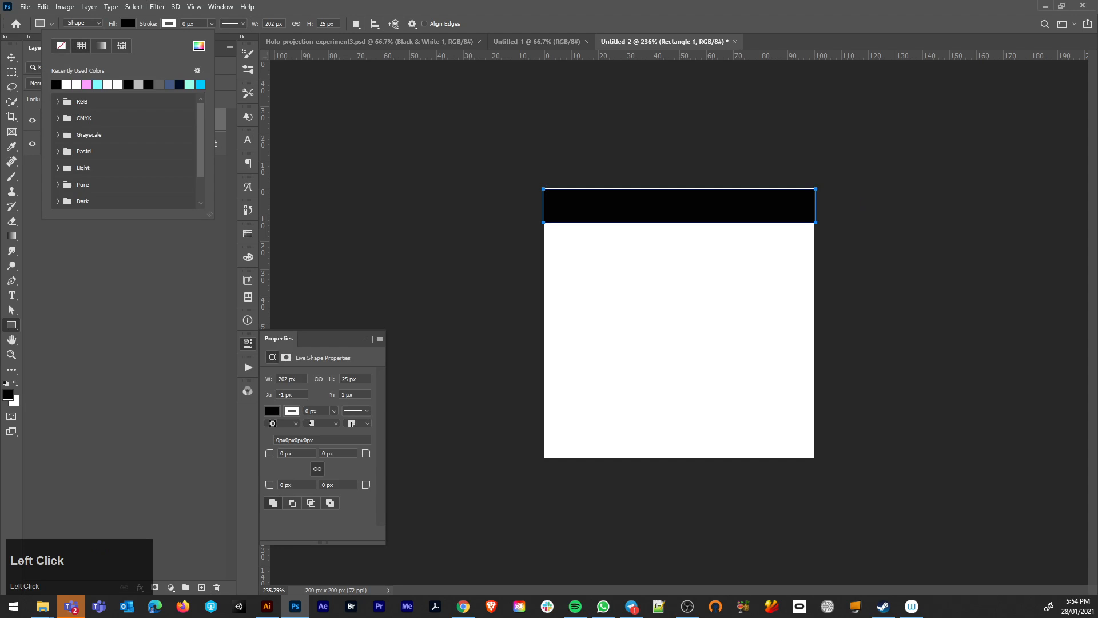
- Align the black bar with the canvas's upper edge and duplicate it lower down at about Y 42 px
click(10, 56)
drag(641, 224, 604, 225)
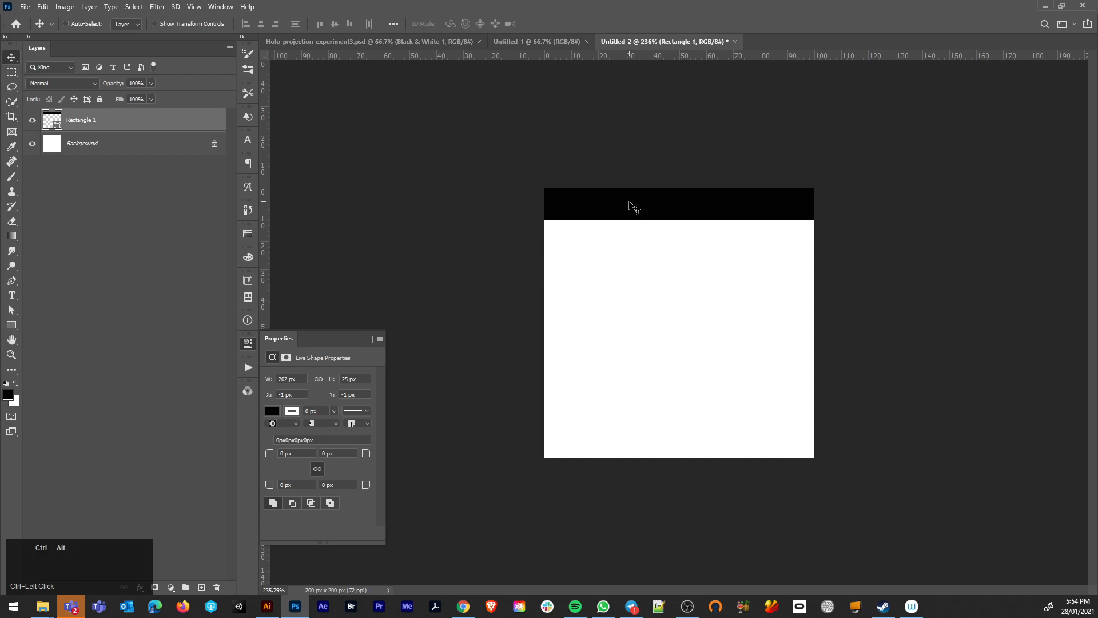
drag(631, 206, 628, 262)
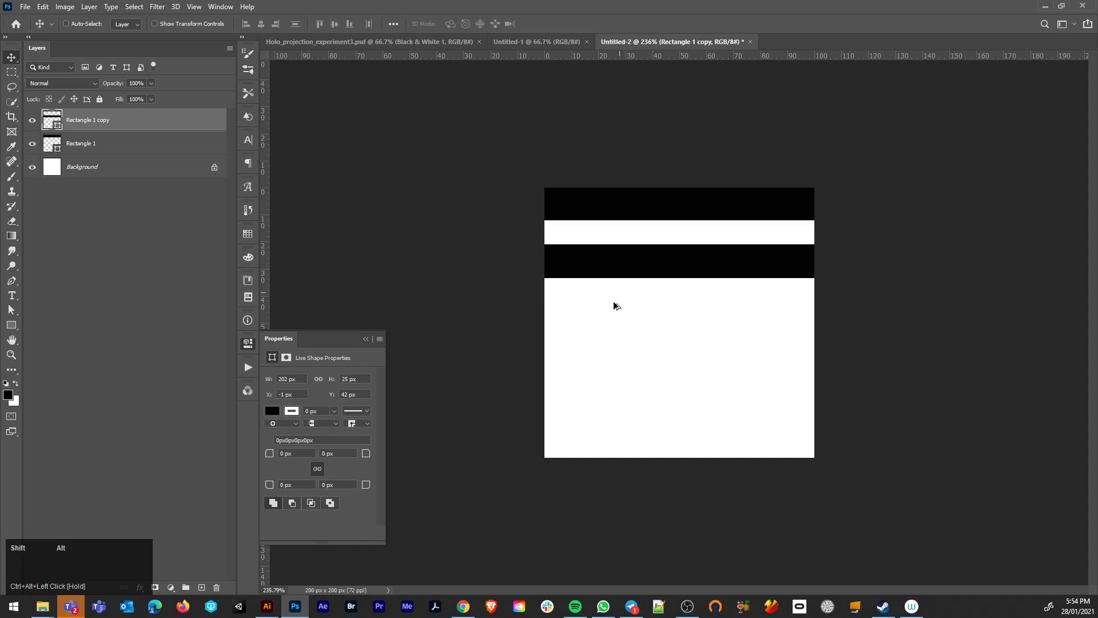
- Crop the canvas below the second bar to about 200 x 87 px, leaving two black and two white stripes
key(c)
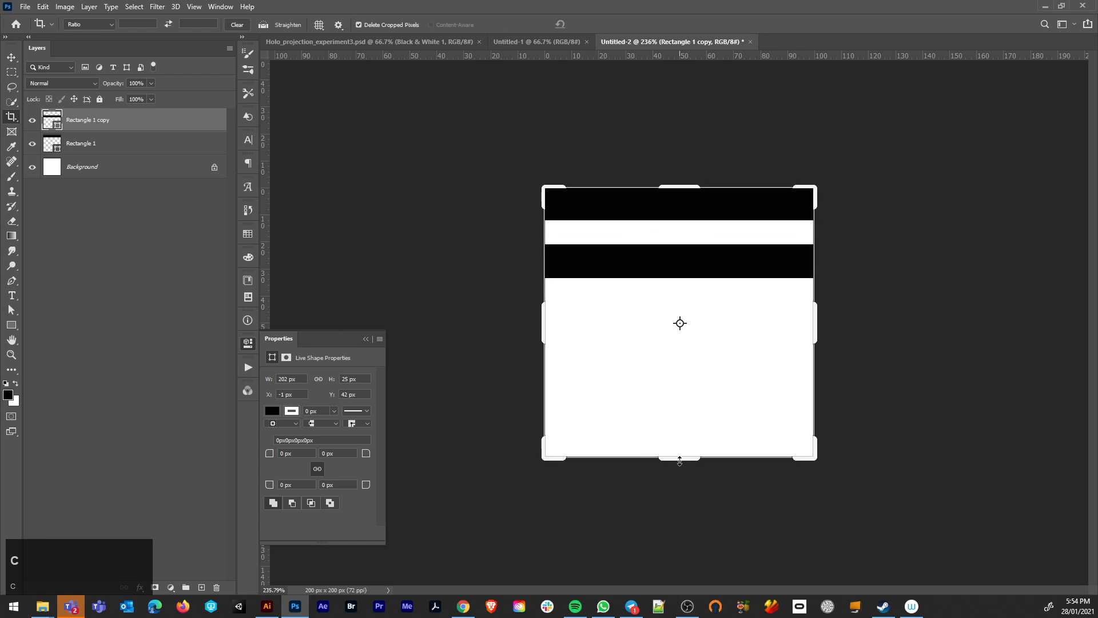
drag(679, 461, 688, 385)
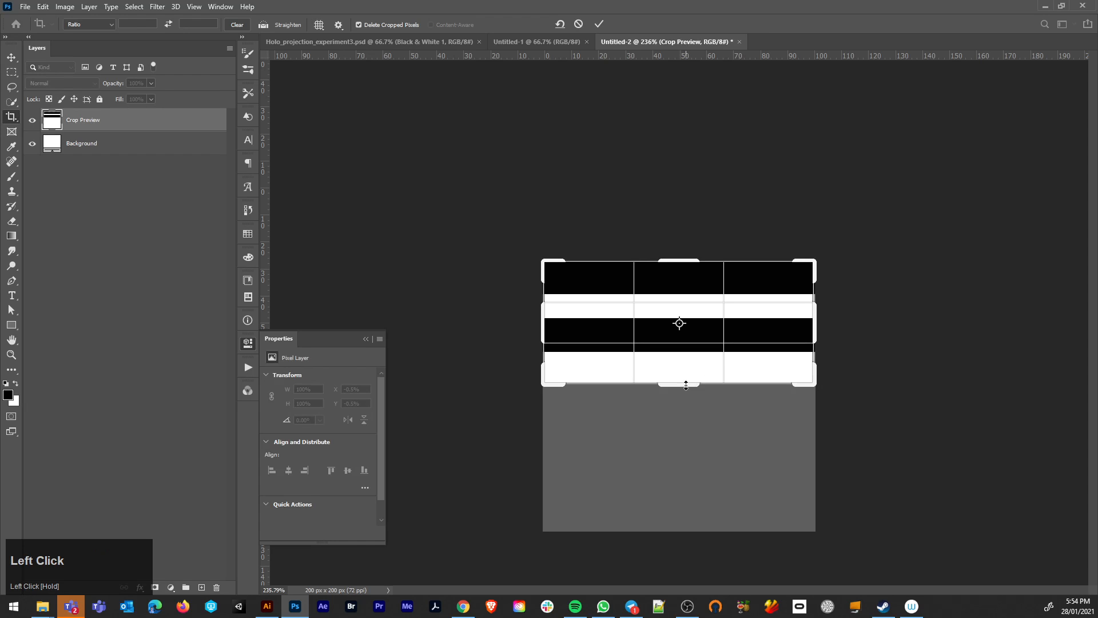
key(Return)
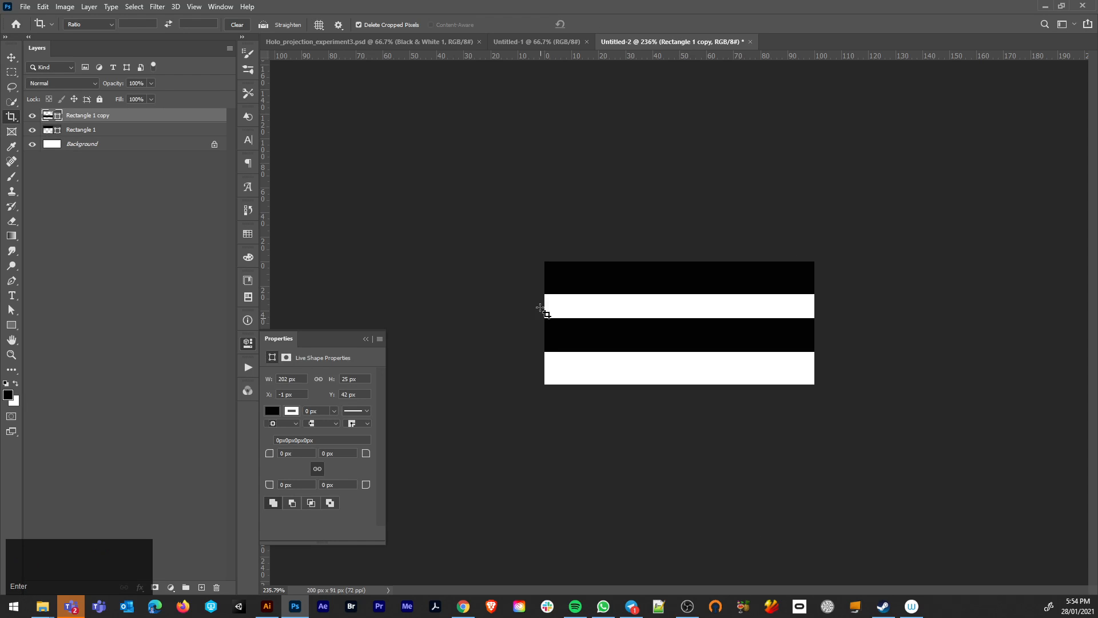
drag(544, 309, 830, 379)
key(Return)
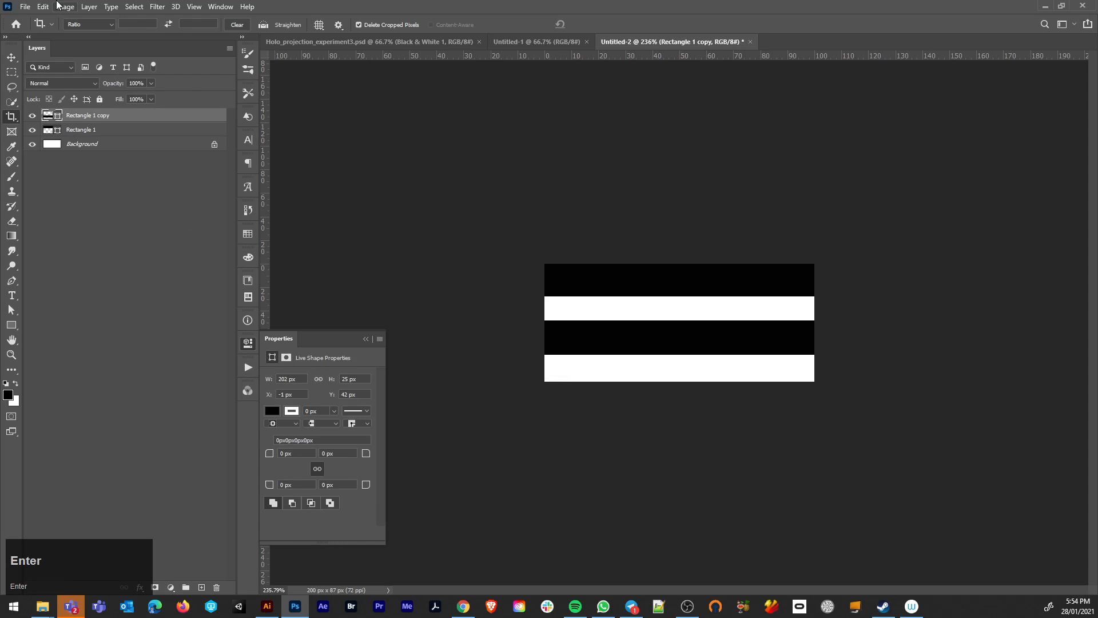
- Define the striped canvas as a pattern named stripe2
click(41, 8)
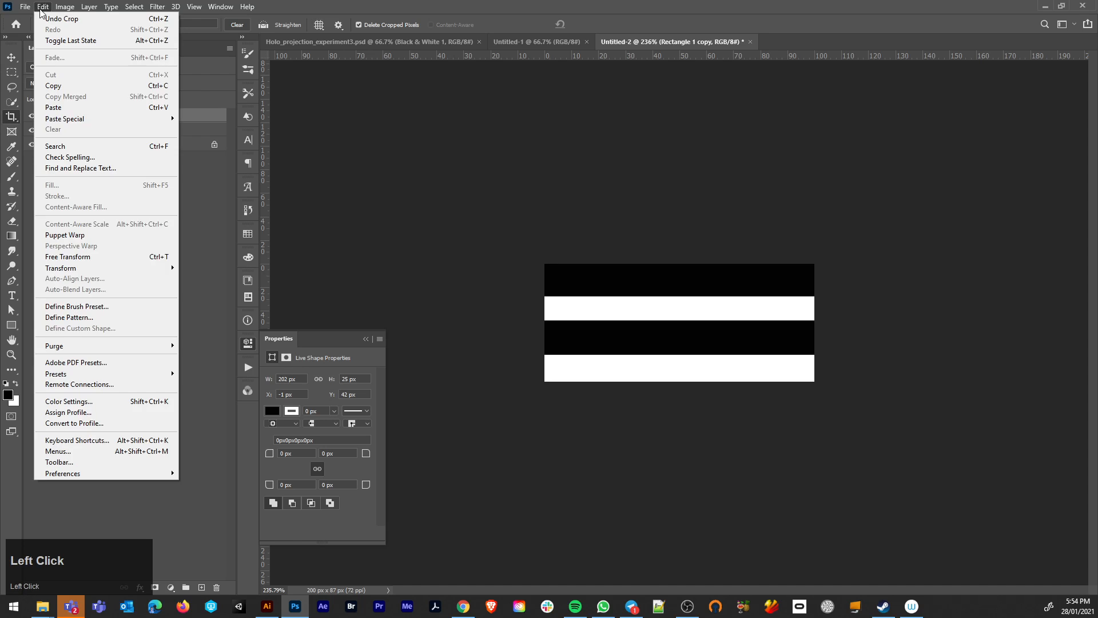
click(65, 318)
text(stripe2)
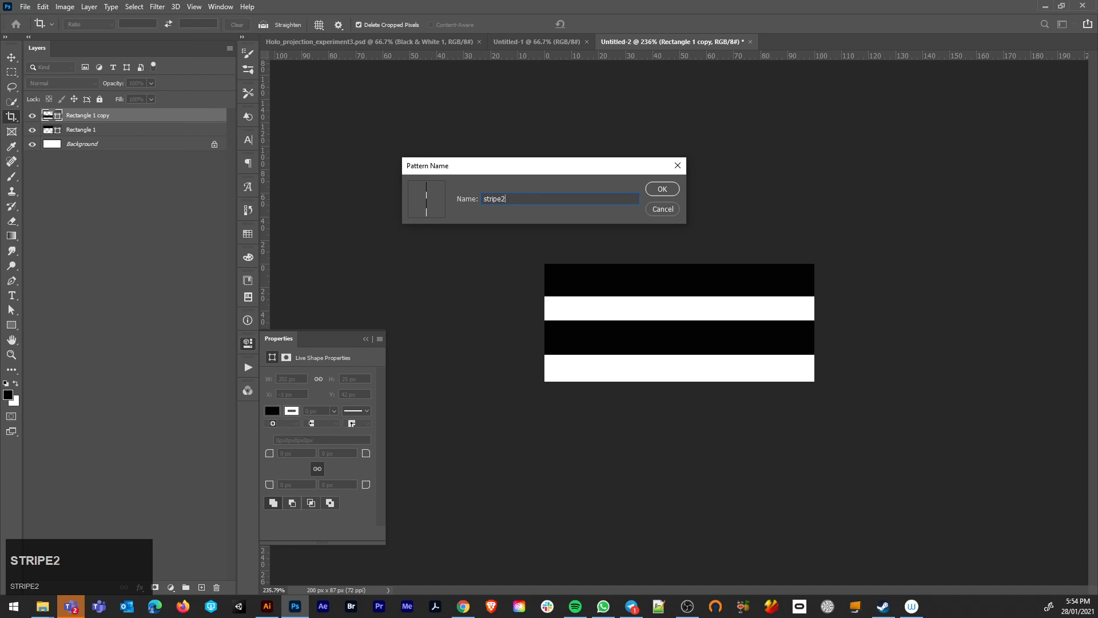
key(Return)
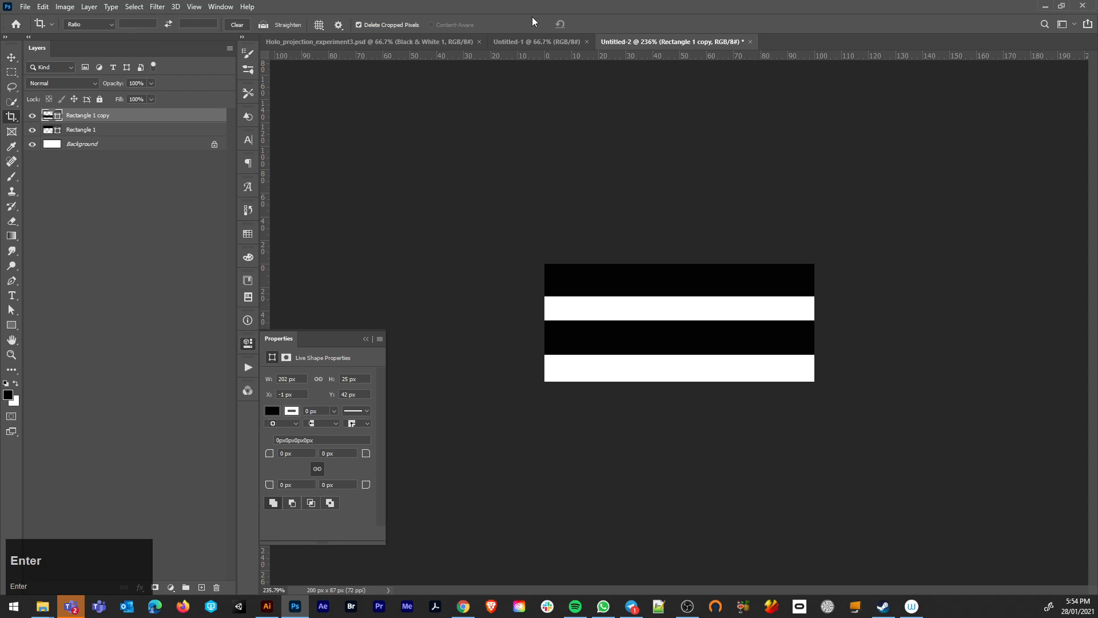
- Switch to the 1920 x 1080 px document and convert its Background into a regular layer named Layer 0
click(451, 44)
click(530, 37)
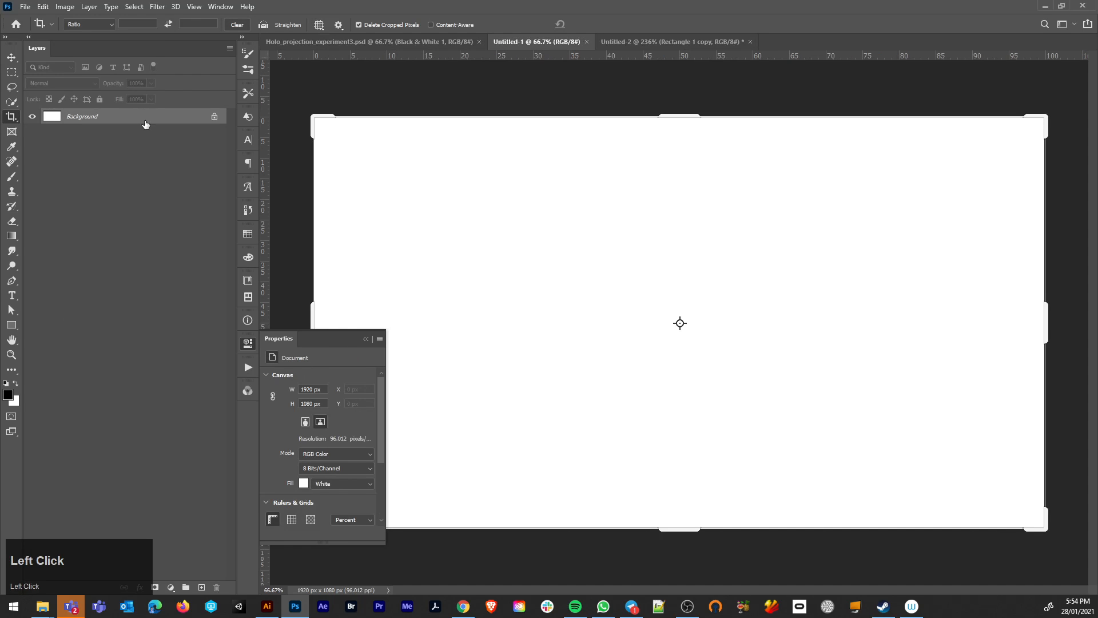
double_click(115, 119)
click(641, 180)
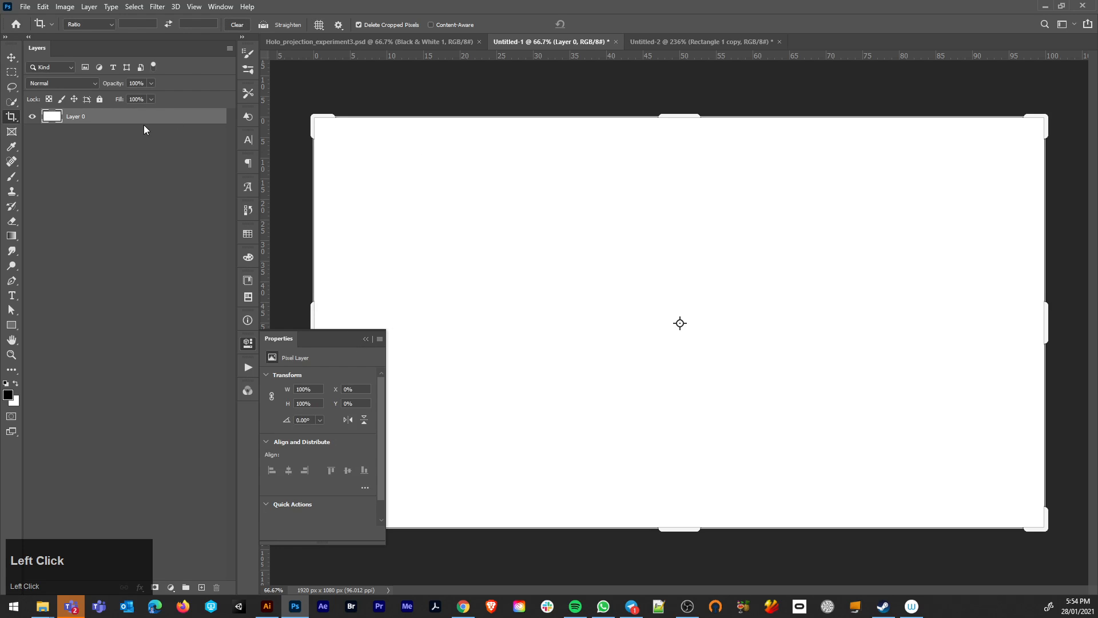
- Apply a Pattern Overlay with the stripe2 pattern to Layer 0, then toggle the layer's visibility off and on
double_click(142, 118)
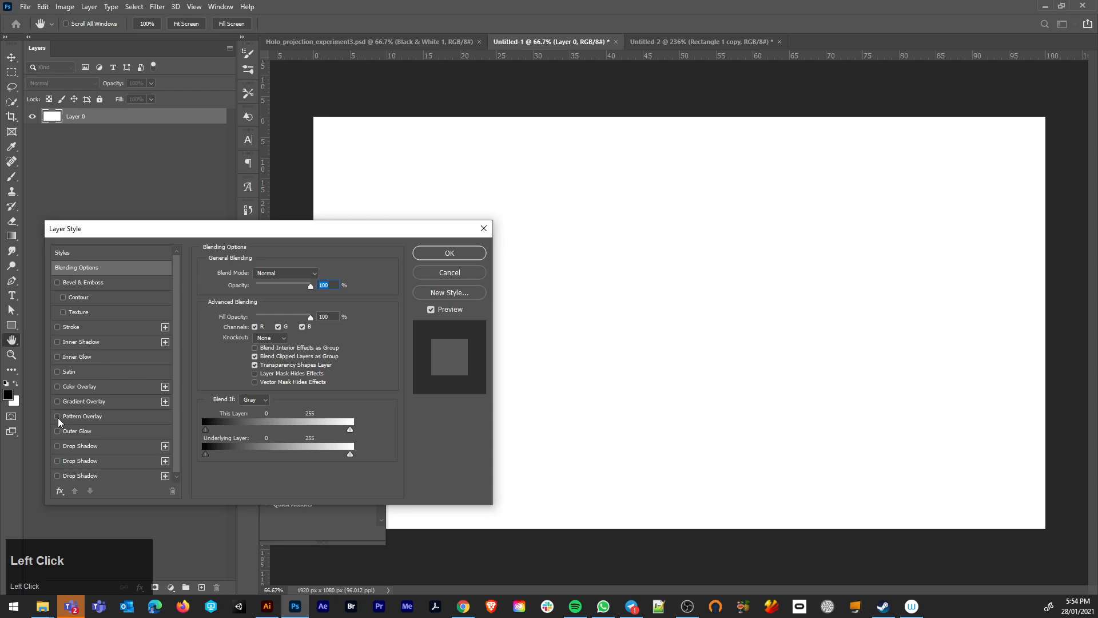
scroll(59, 460, down, 1)
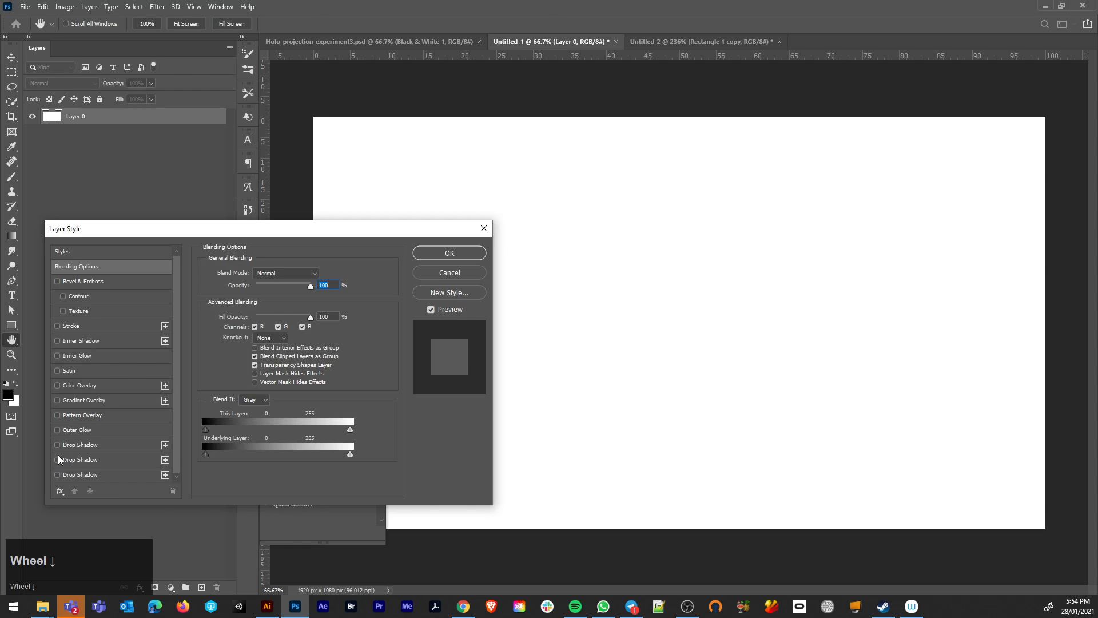
click(58, 415)
click(287, 315)
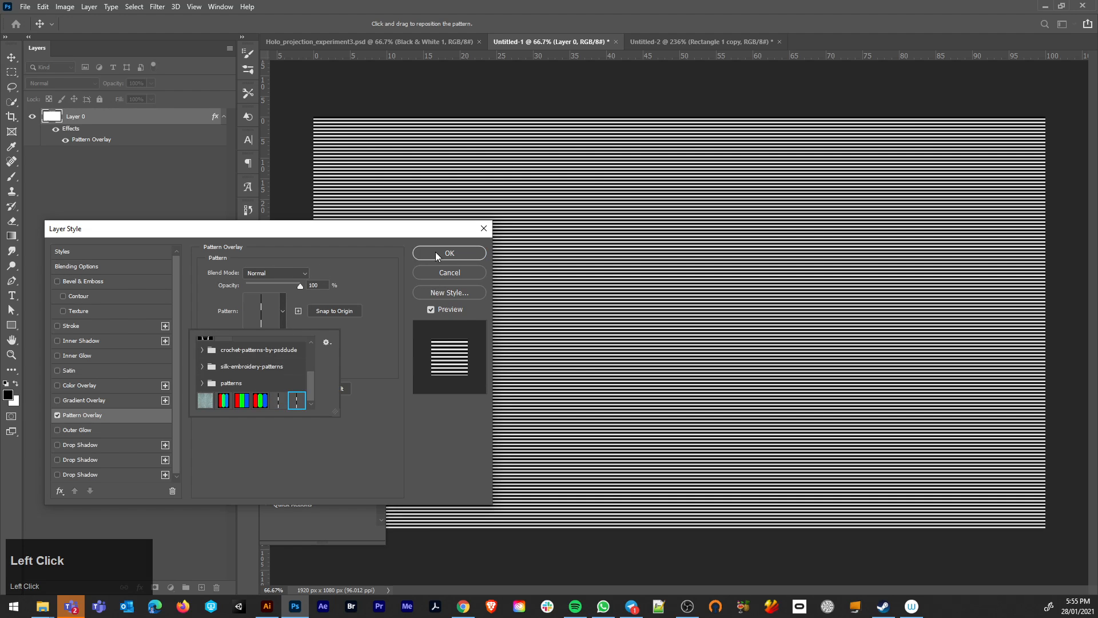
click(438, 254)
click(365, 338)
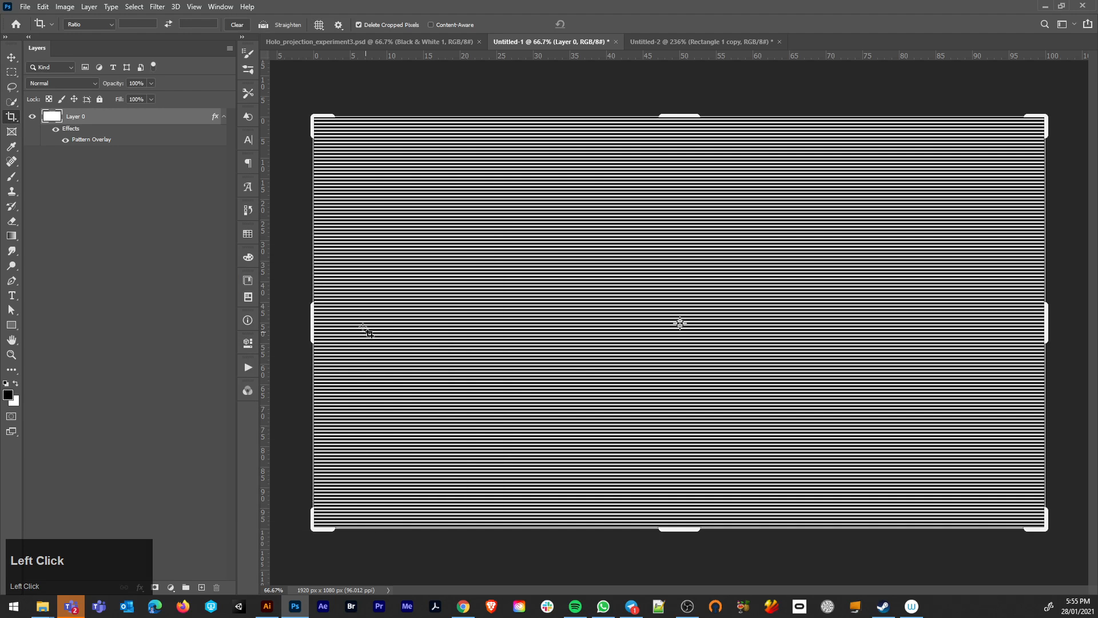
click(33, 117)
click(32, 117)
- Draw a large text box across the upper middle of the striped canvas and enter 123
click(12, 296)
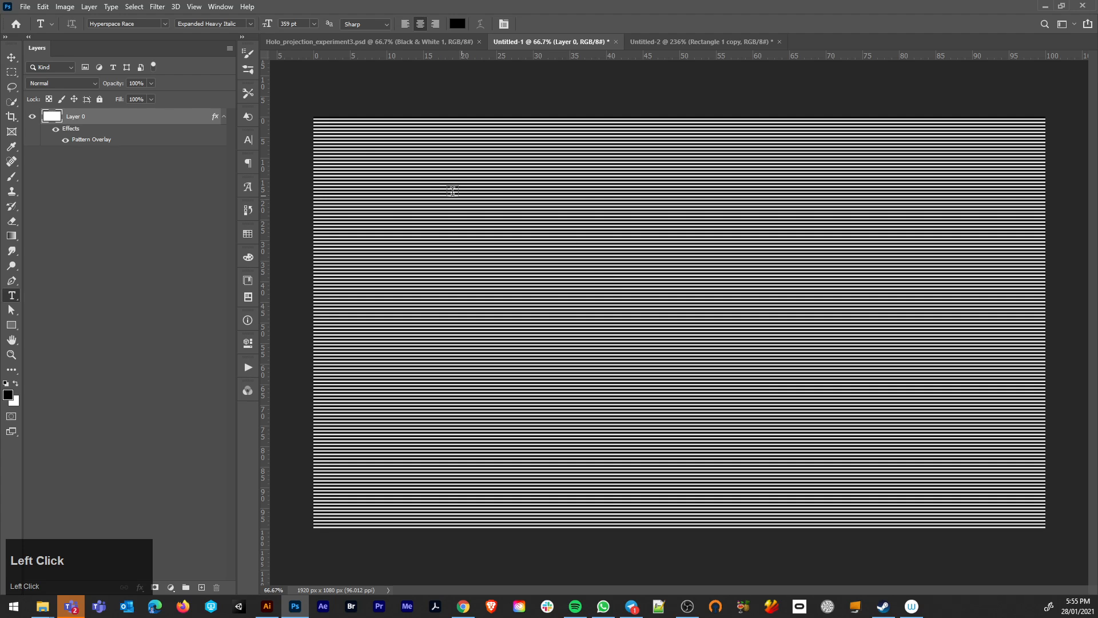
drag(375, 148, 913, 407)
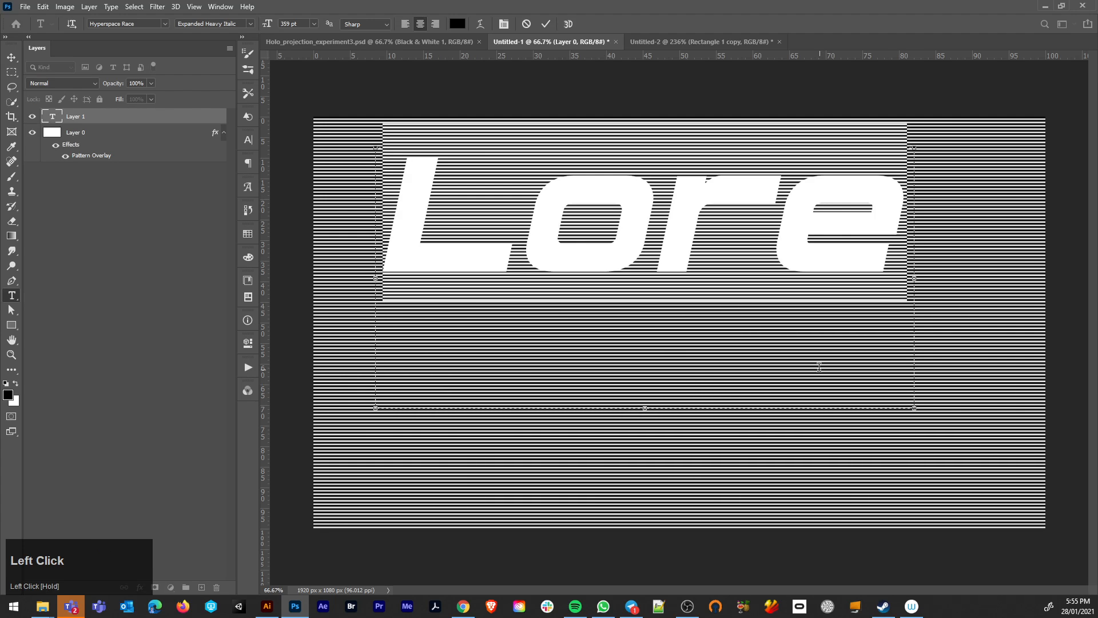
text(123)
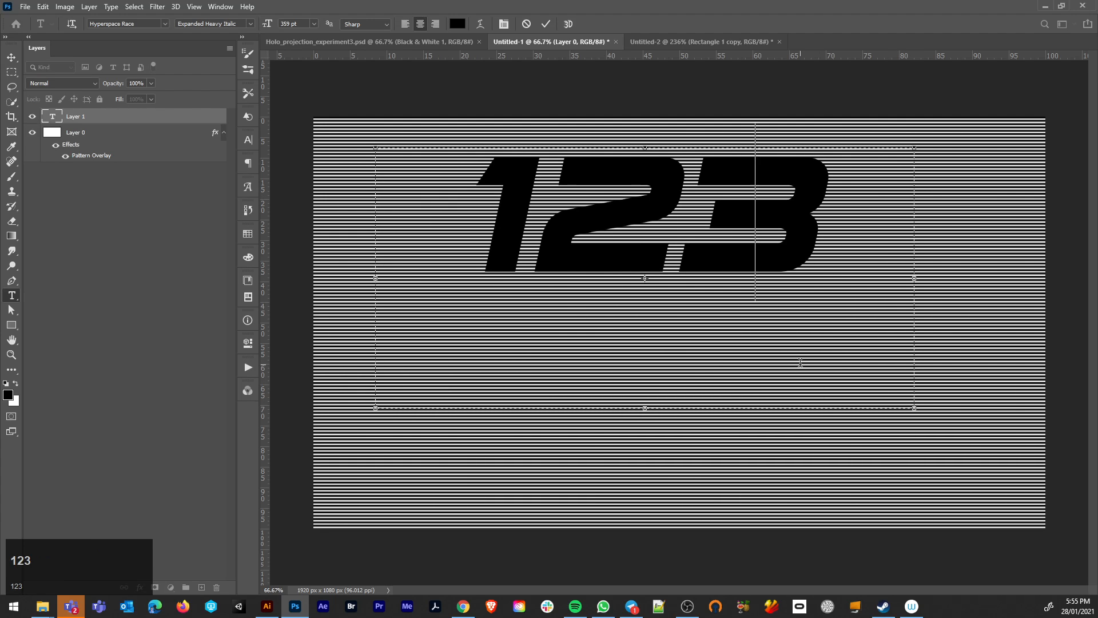
- Replace the text 123 with lowercase abc
key(BackSpace)
key(BackSpace)
key(BackSpace)
text(abc)
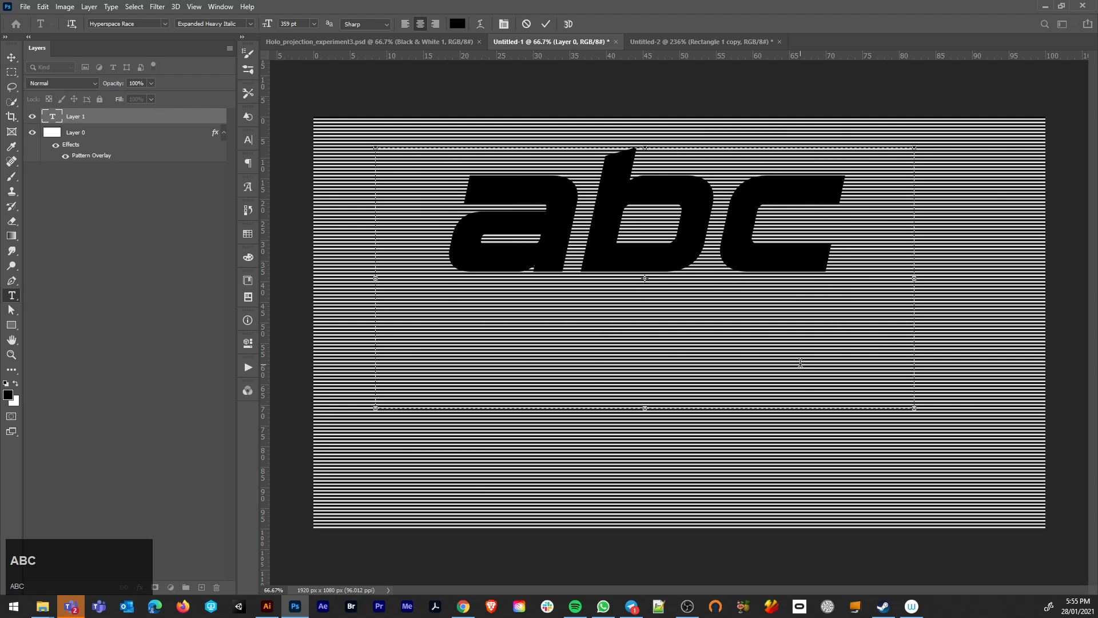
- Change the text to uppercase ABC and move it down to the middle of the canvas
key(ctrl+a)
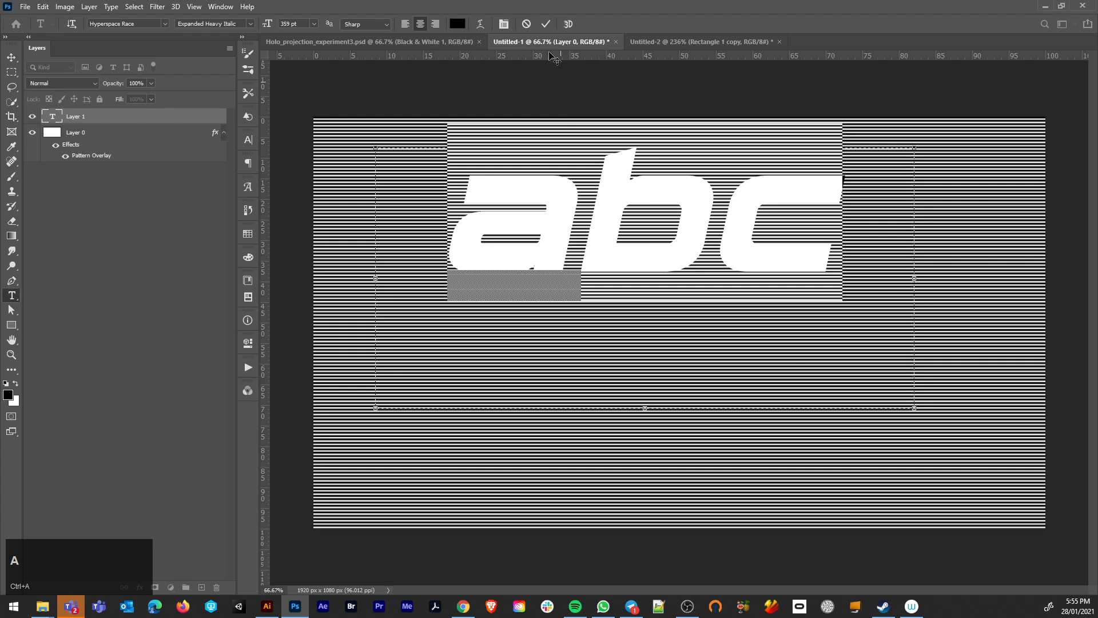
text(A)
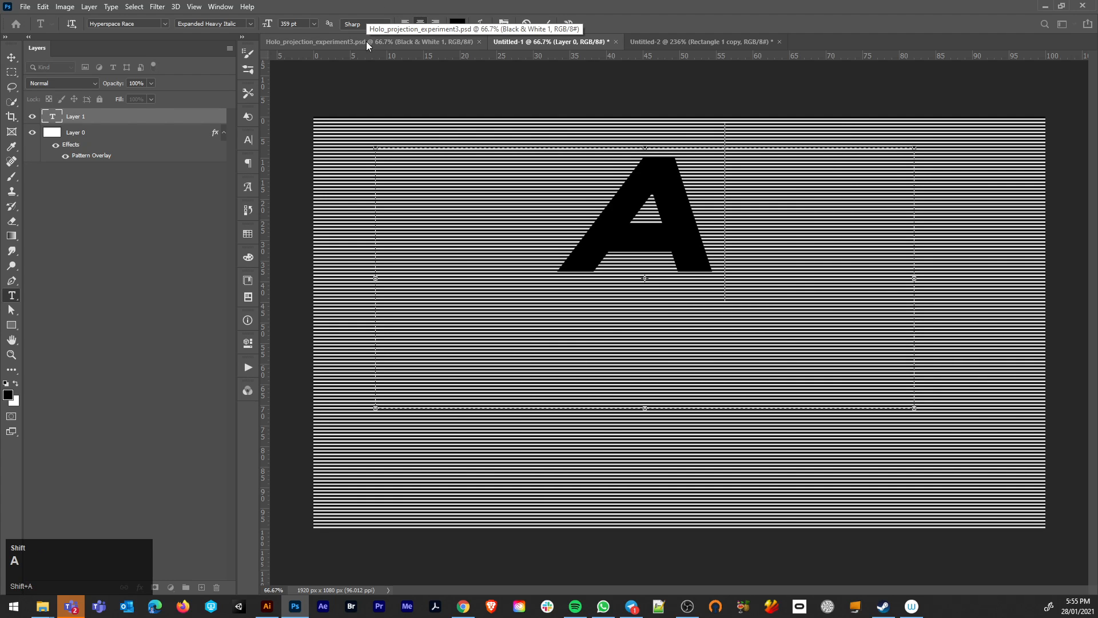
text(BC)
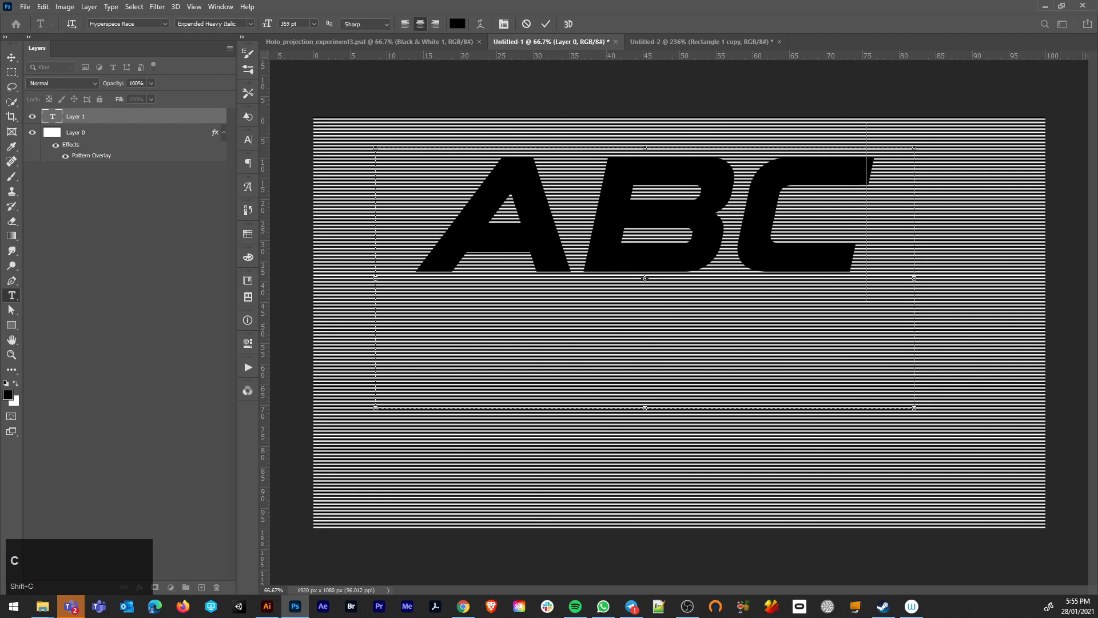
click(12, 57)
drag(625, 196, 633, 286)
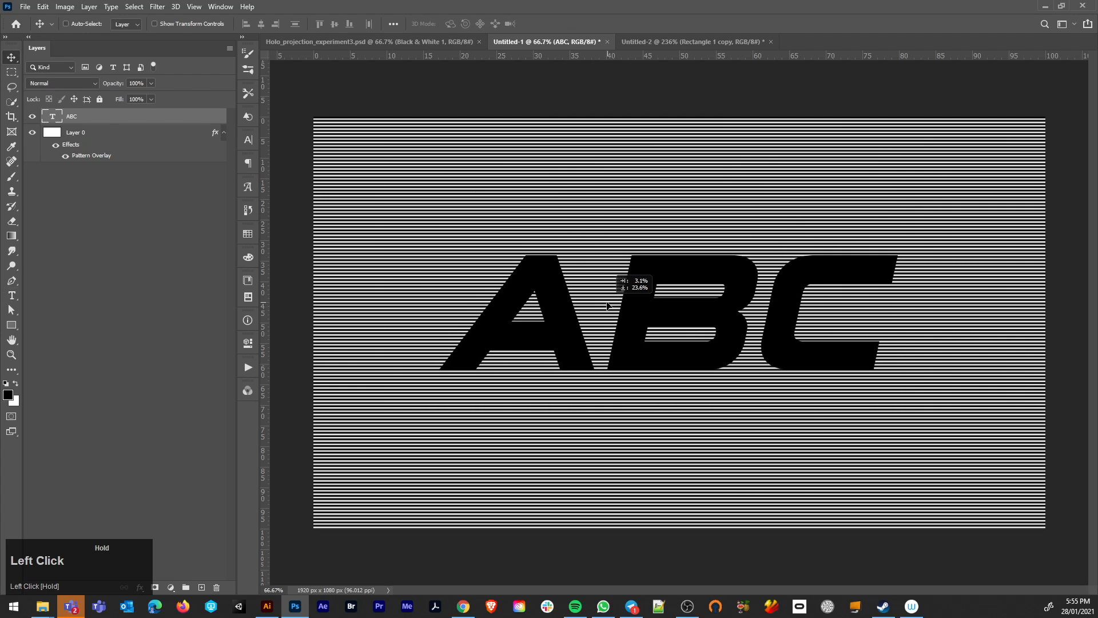
- Add a Gradient Overlay effect to the ABC text layer
click(104, 121)
double_click(105, 121)
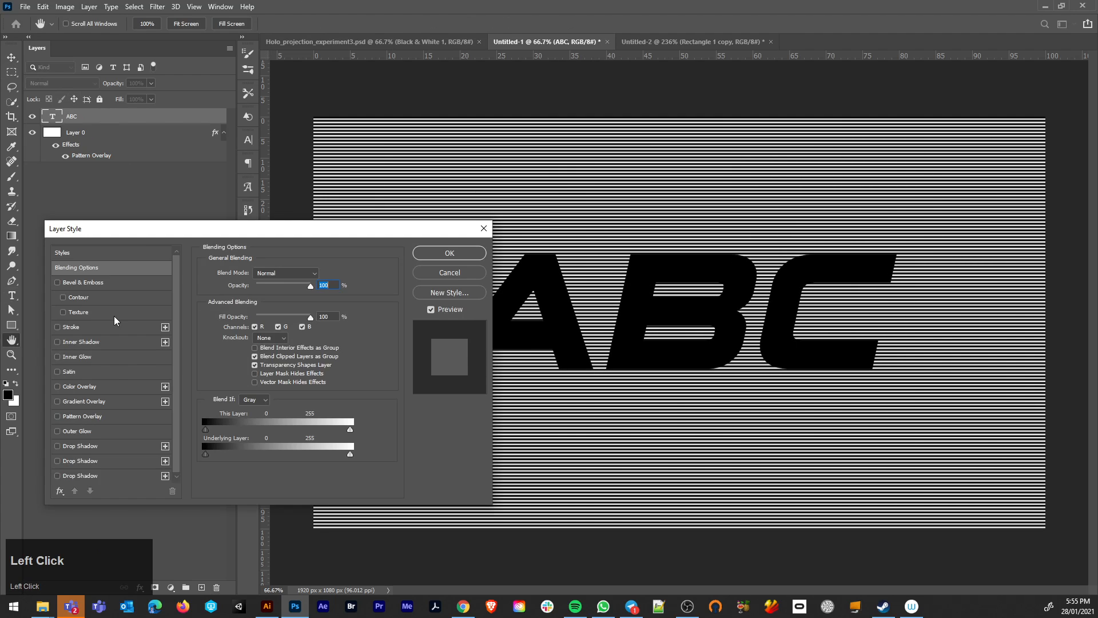
click(85, 402)
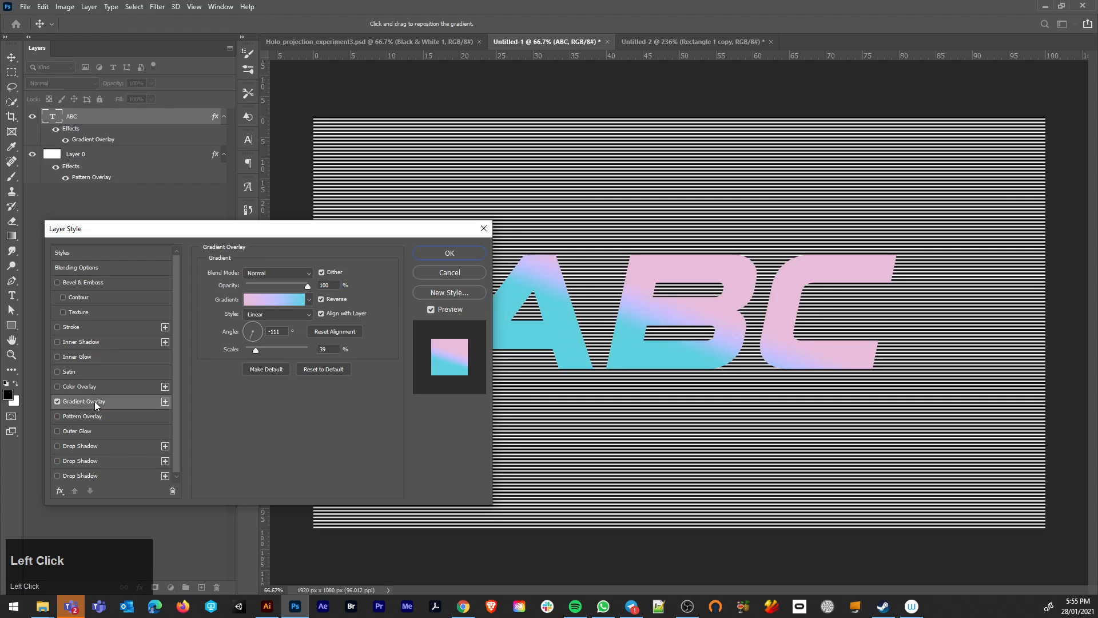
- Browse the gradient presets, try Rainbow, and settle on the Pastels_03 preset for the text's Gradient Overlay
click(274, 299)
scroll(189, 325, down, 3)
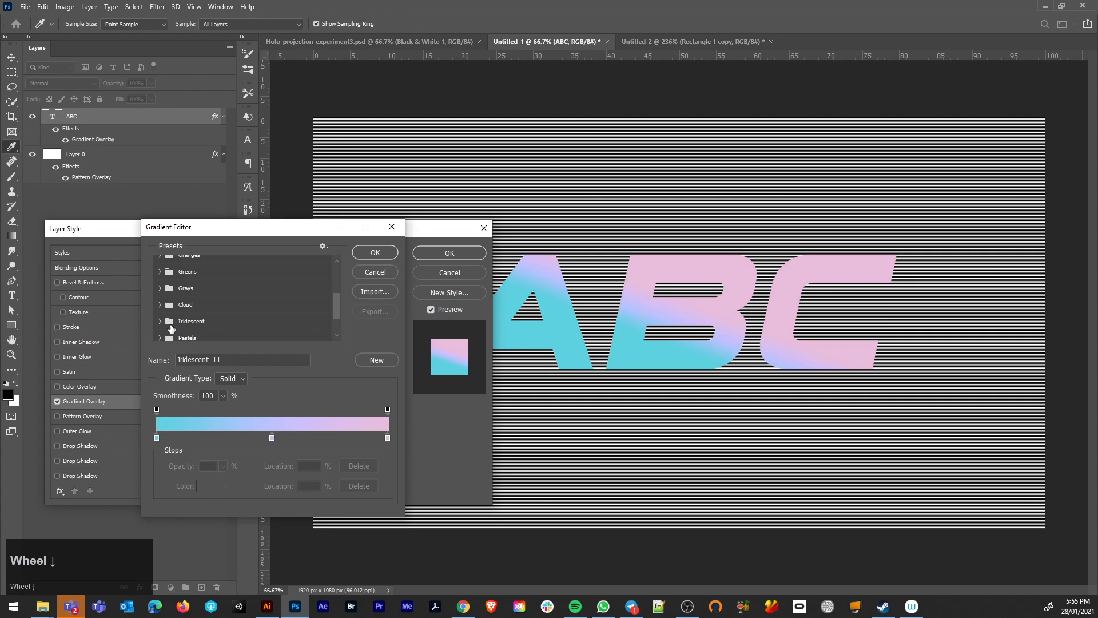
click(167, 329)
scroll(282, 318, down, 2)
scroll(283, 317, down, 2)
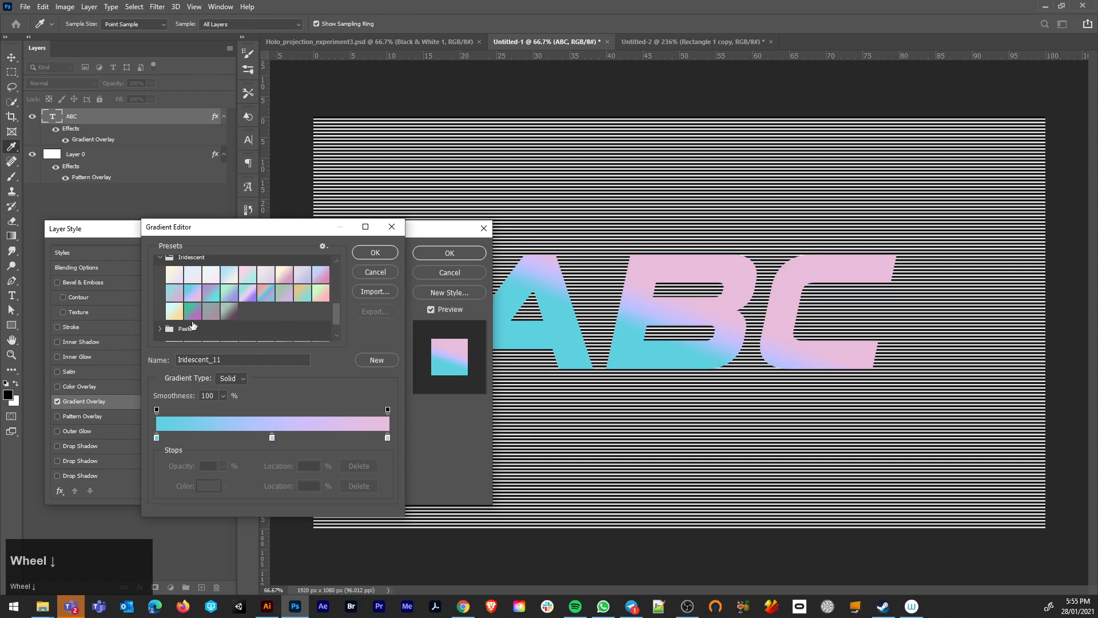
scroll(282, 315, down, 3)
click(163, 331)
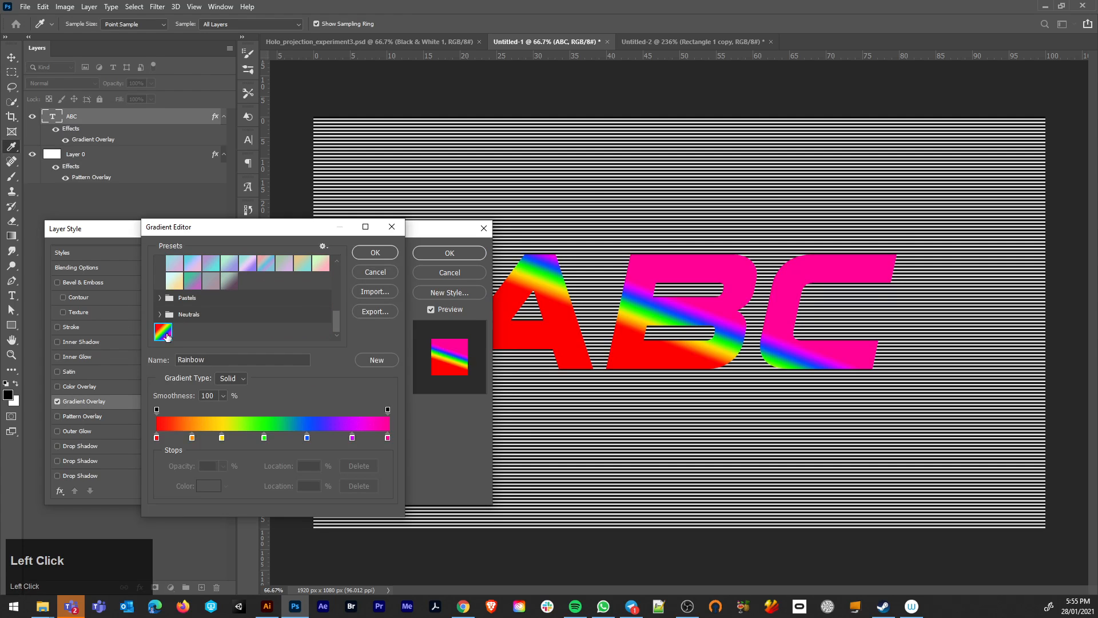
click(159, 314)
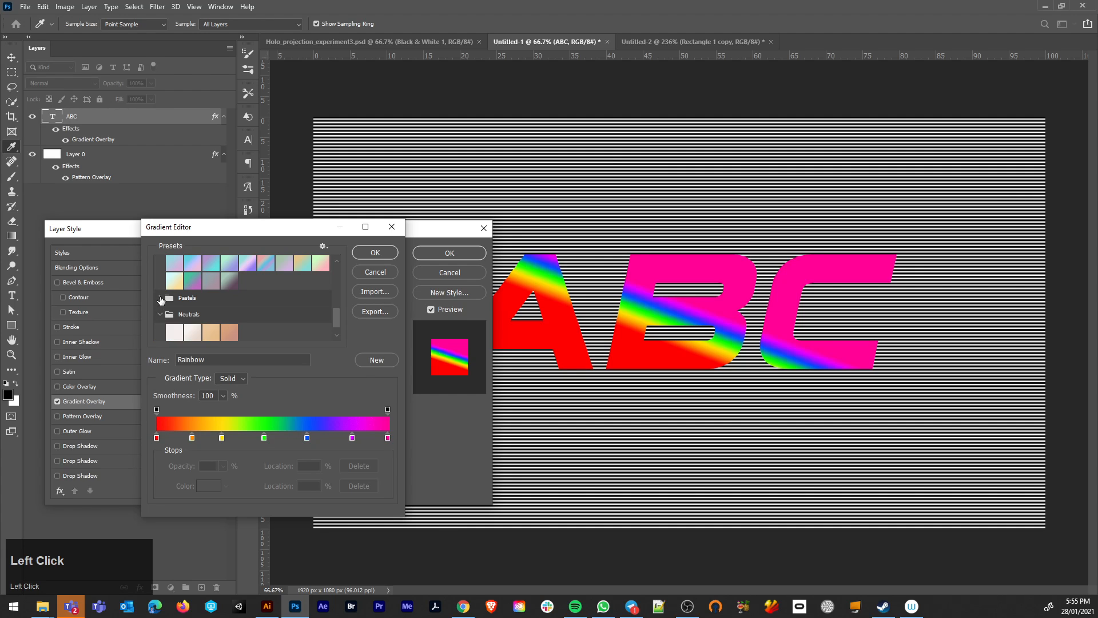
click(161, 300)
scroll(232, 299, down, 2)
click(211, 315)
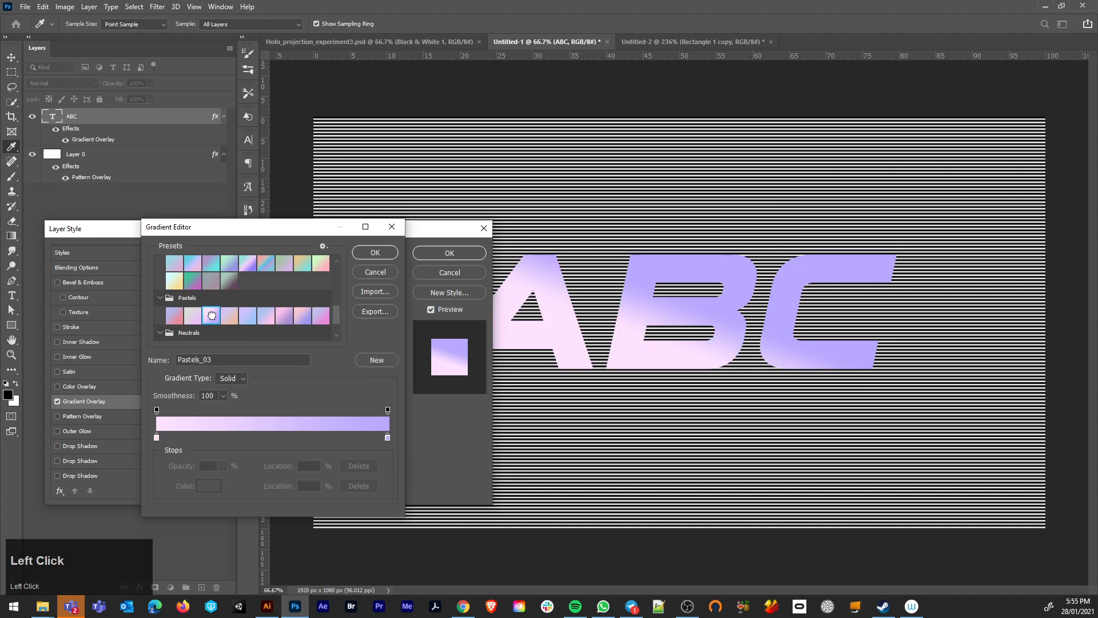
scroll(294, 314, down, 3)
click(366, 251)
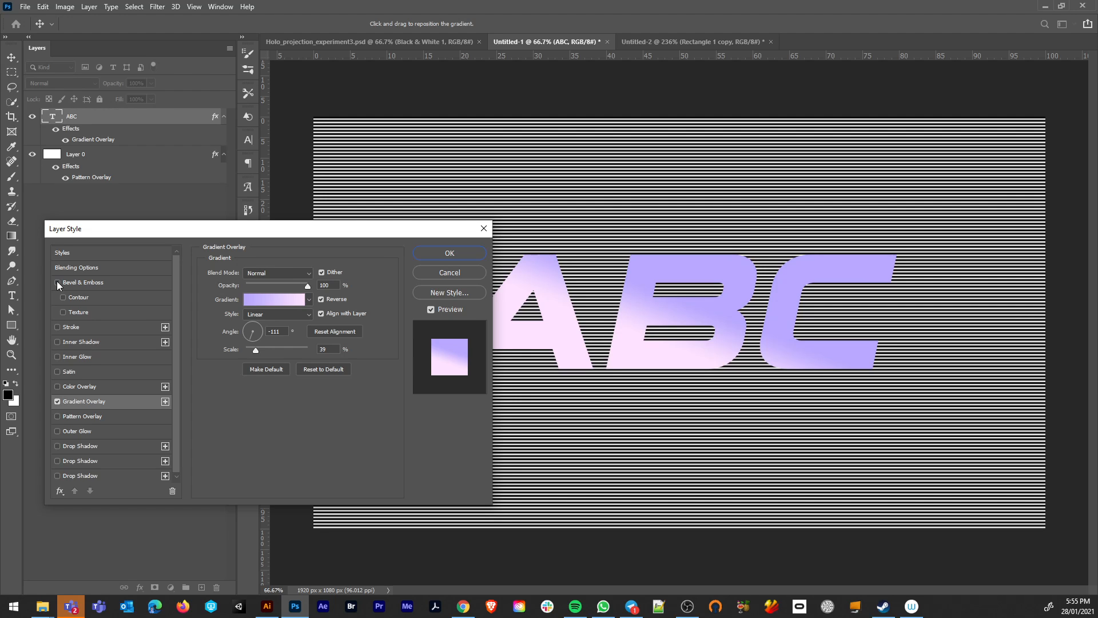
- Copy the hex code b8a8ff from the purple end stop of the overlay gradient
click(252, 299)
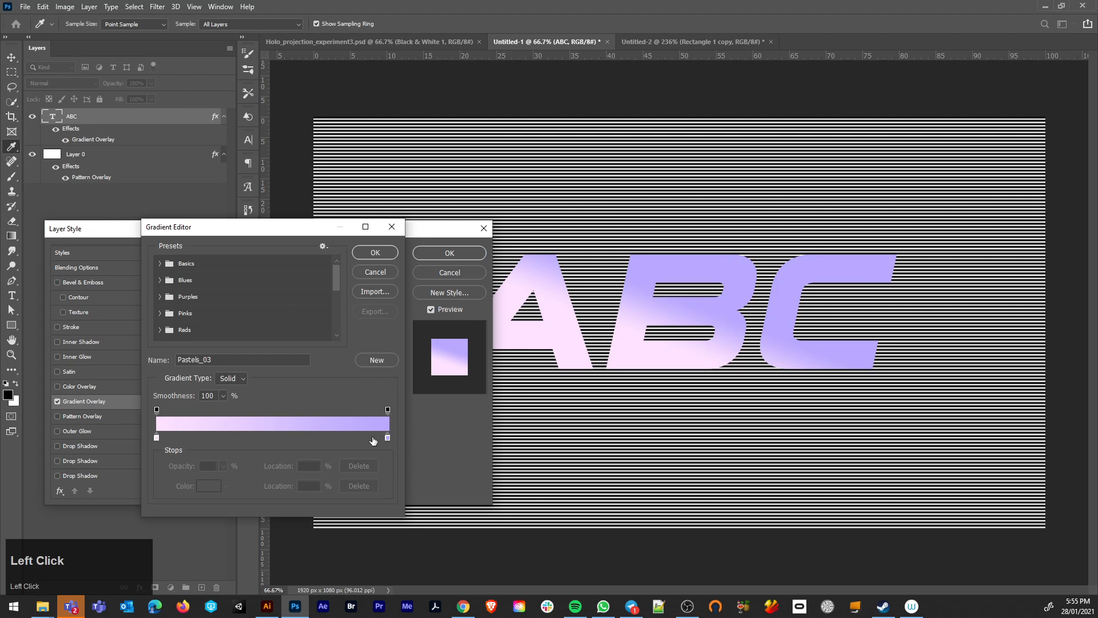
double_click(388, 438)
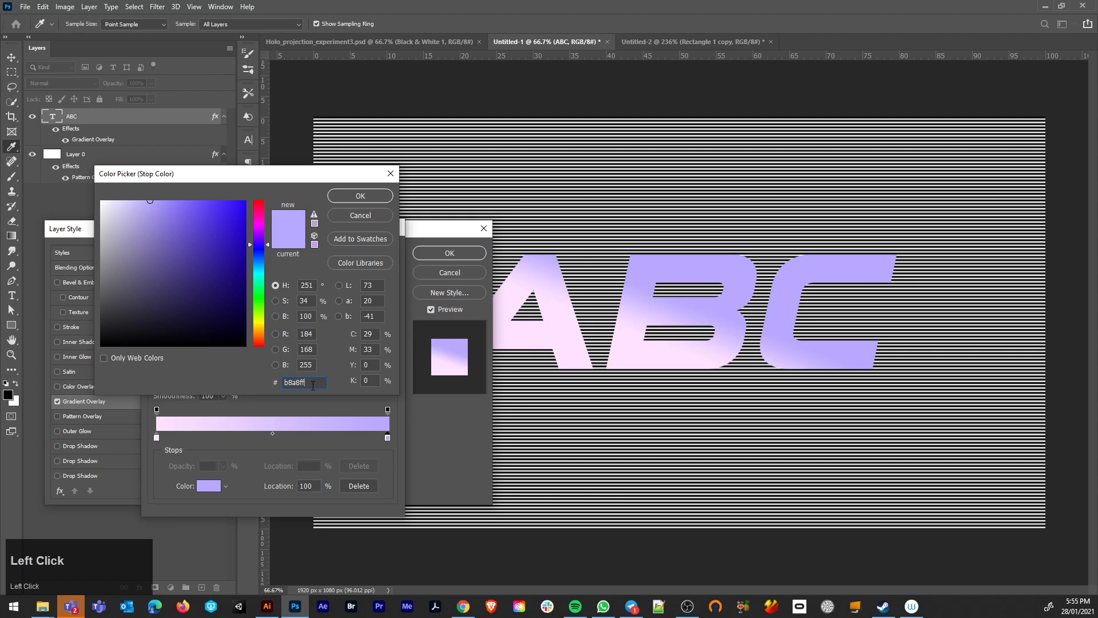
key(ctrl+c)
click(380, 198)
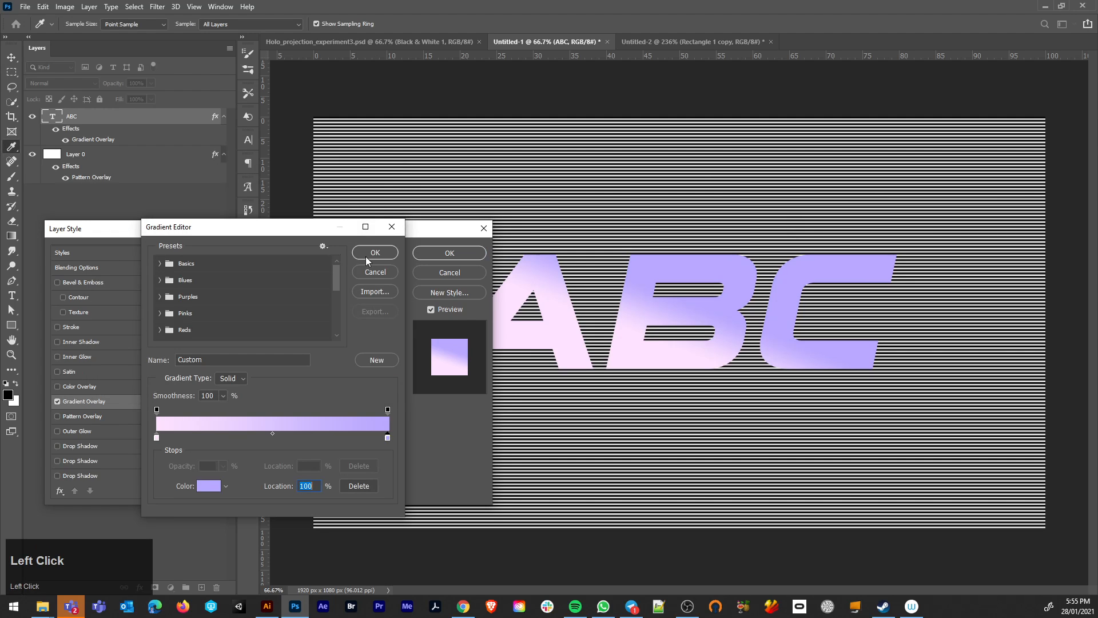
click(365, 254)
- Enable Bevel & Emboss on the ABC text and set its highlight colour to the copied purple b8a8ff
click(57, 283)
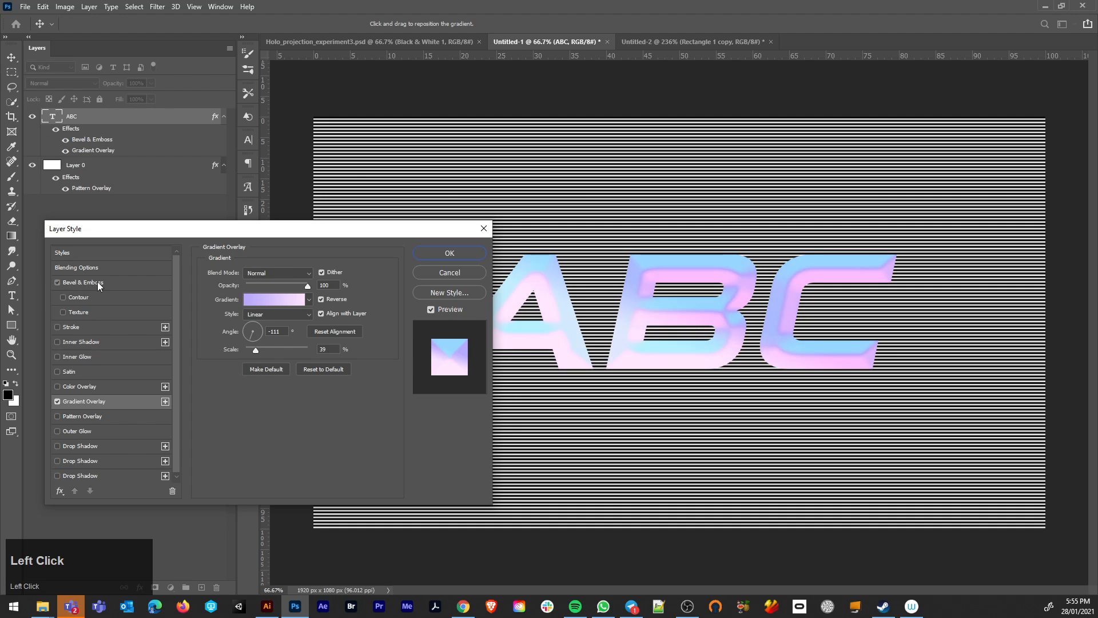
click(83, 283)
click(326, 428)
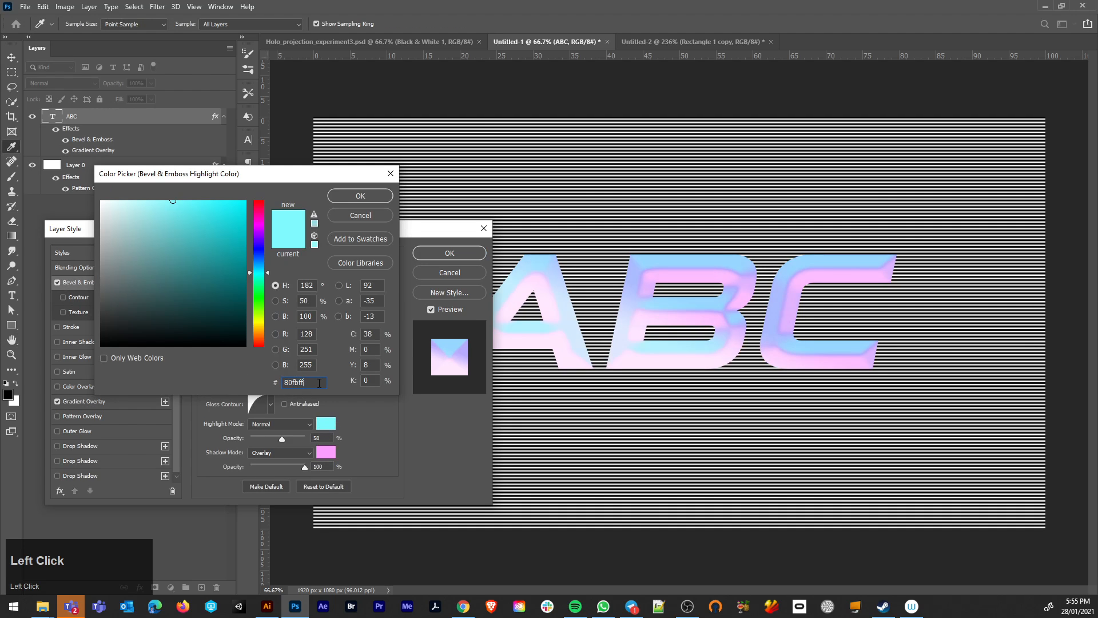
key(ctrl+v)
click(360, 195)
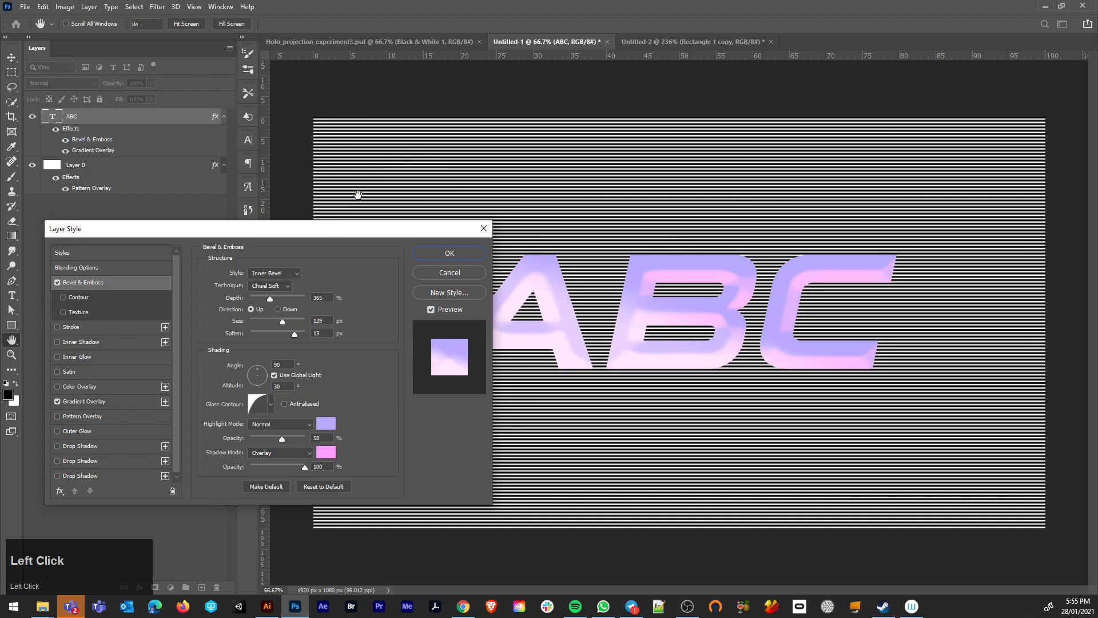
- Set the bevel's shadow colour to cyan 81fbff and its shadow mode to Normal
click(326, 452)
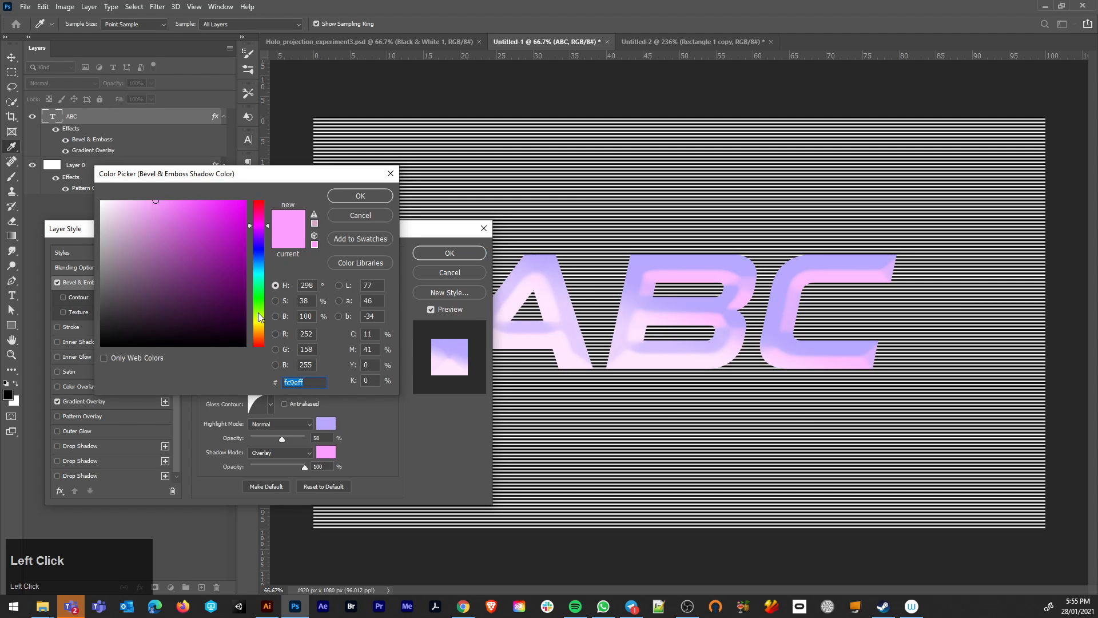
click(257, 302)
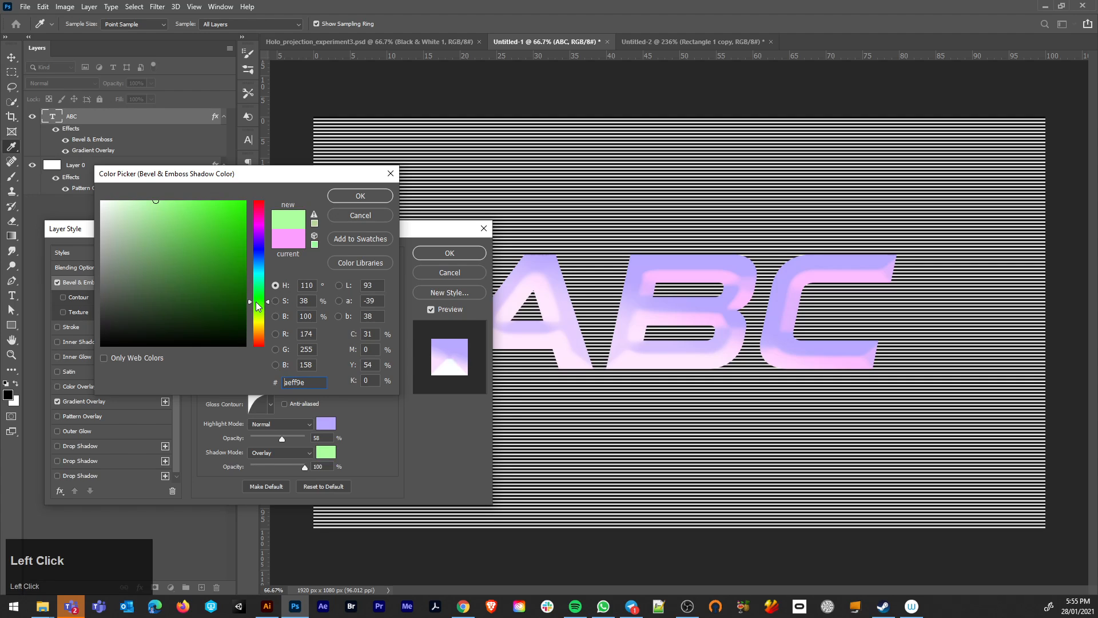
click(256, 275)
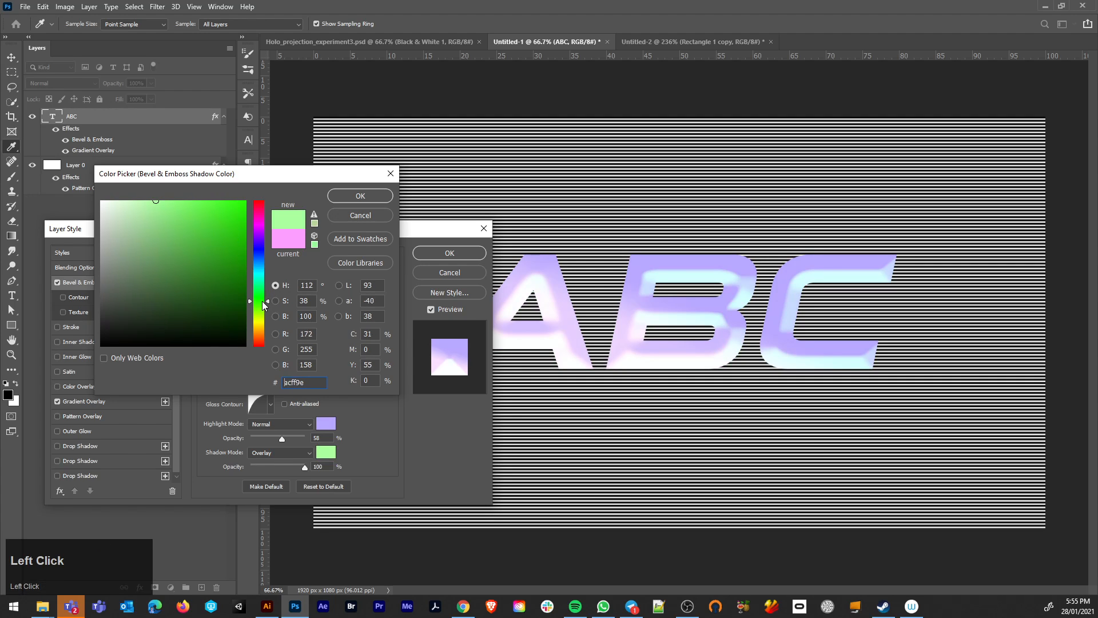
drag(238, 247, 175, 182)
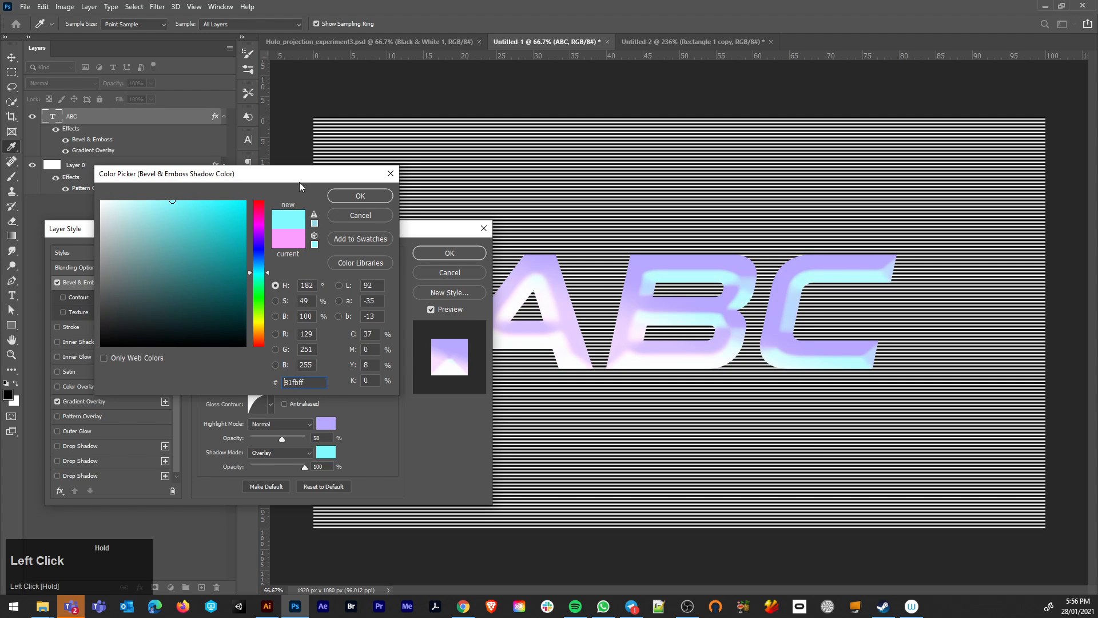
click(360, 196)
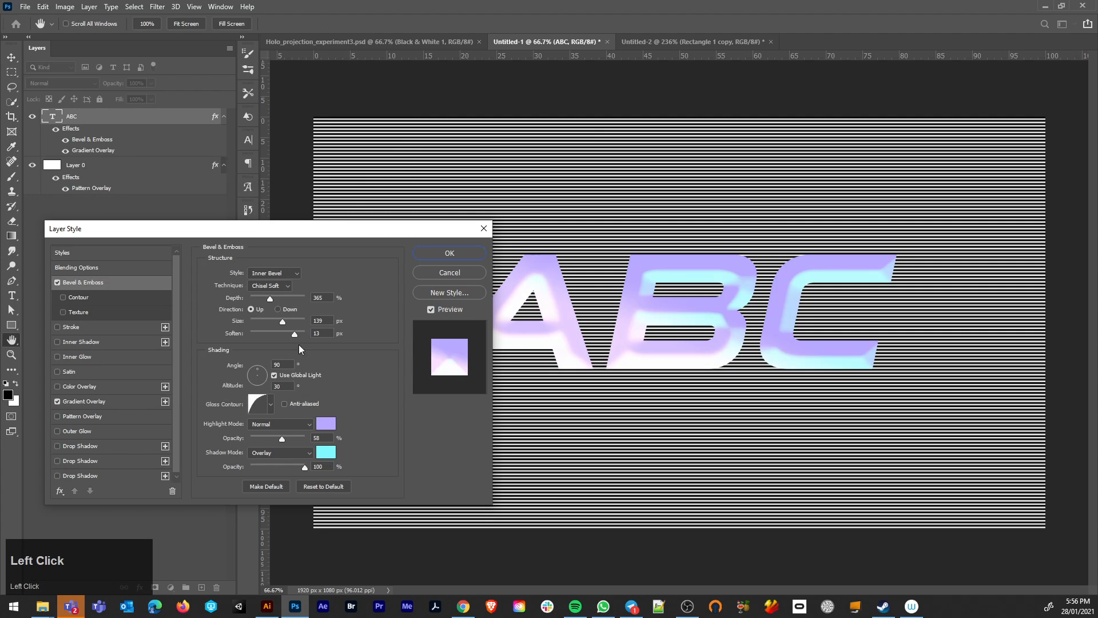
click(284, 453)
click(274, 319)
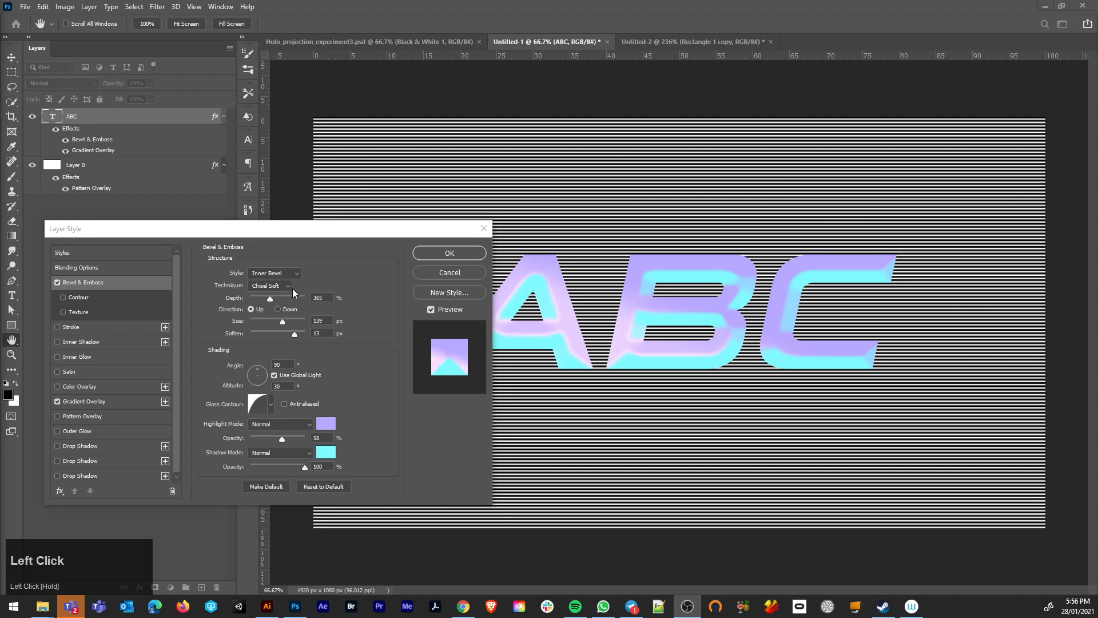
- Add a black Inner Shadow to the ABC text and adjust its angle to about -69°
click(85, 342)
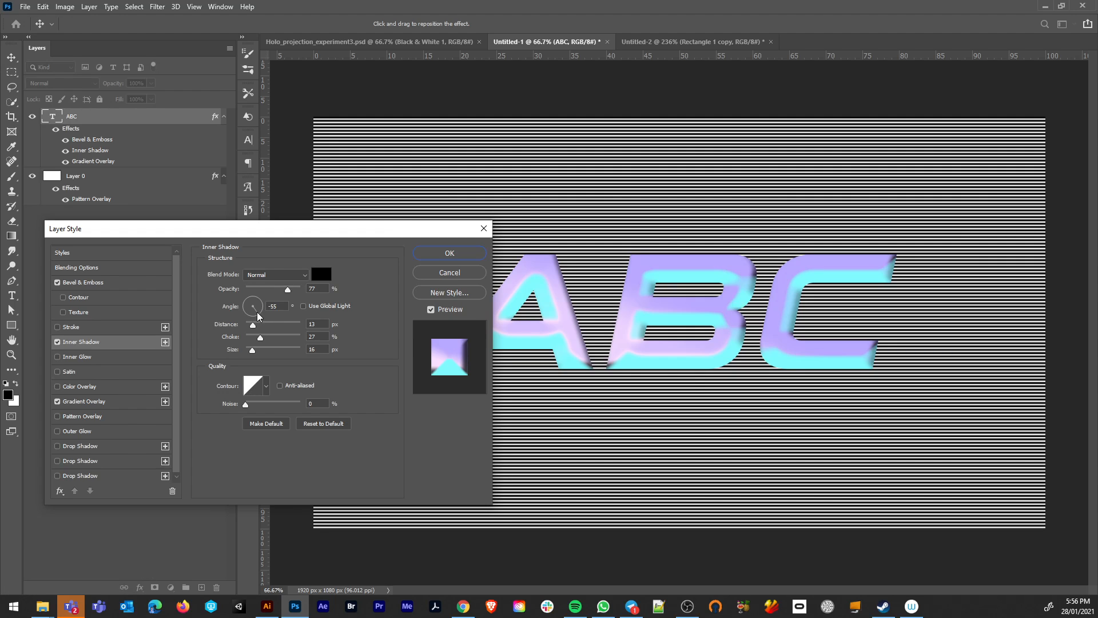
mouse_move(257, 317)
mouse_down()
mouse_move(250, 306)
mouse_move(262, 324)
mouse_move(257, 316)
mouse_up()
click(258, 313)
- Lower the bevel's shadow opacity to 70%, and set the Inner Shadow distance to 15 px and choke to 17%
click(97, 281)
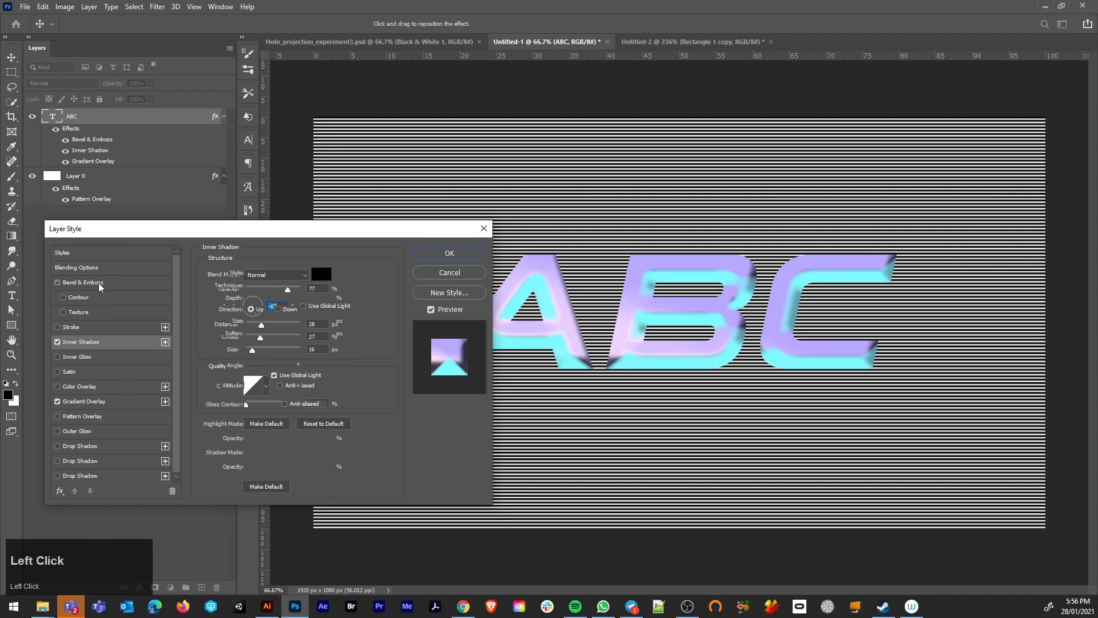
drag(296, 466, 289, 466)
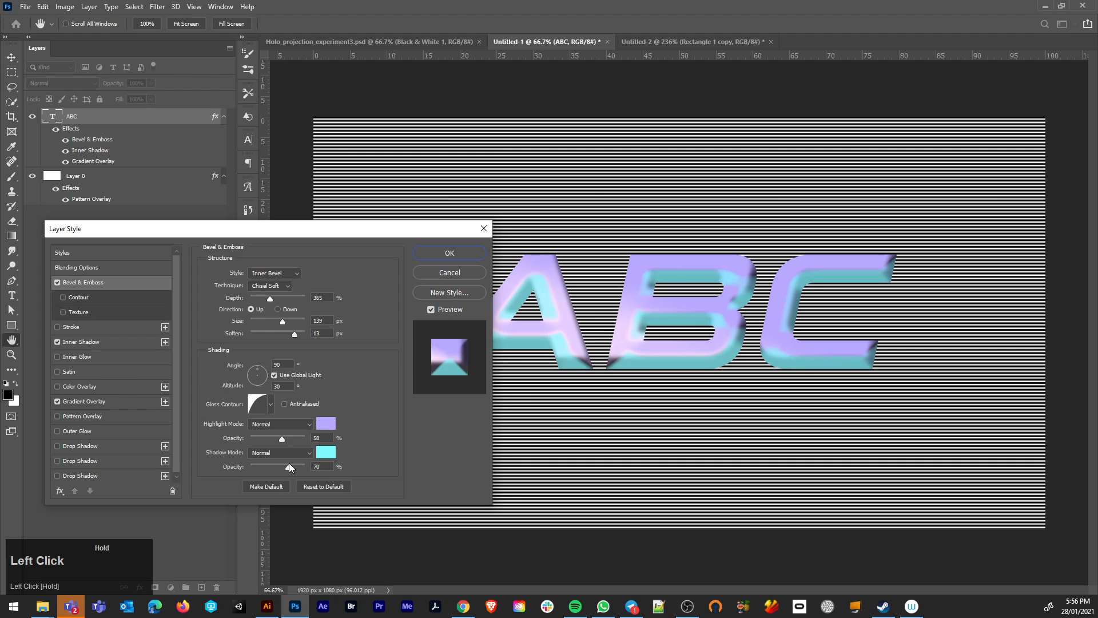
click(111, 342)
drag(263, 327, 254, 325)
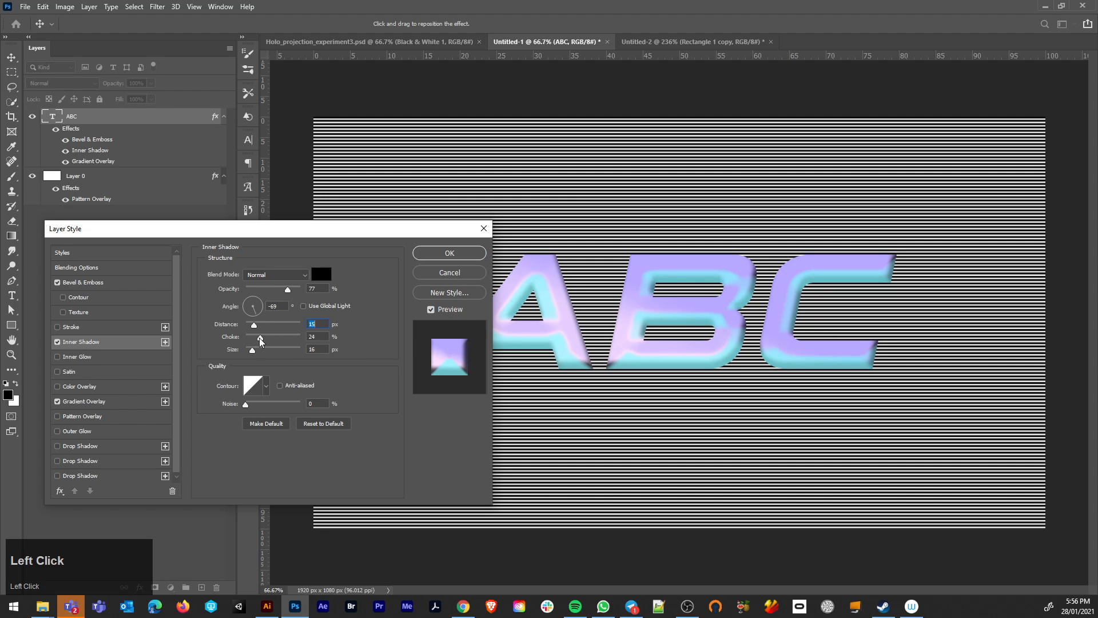
- Add an Inner Glow to the ABC text with 78% opacity, 0% choke and 54 px size
click(77, 357)
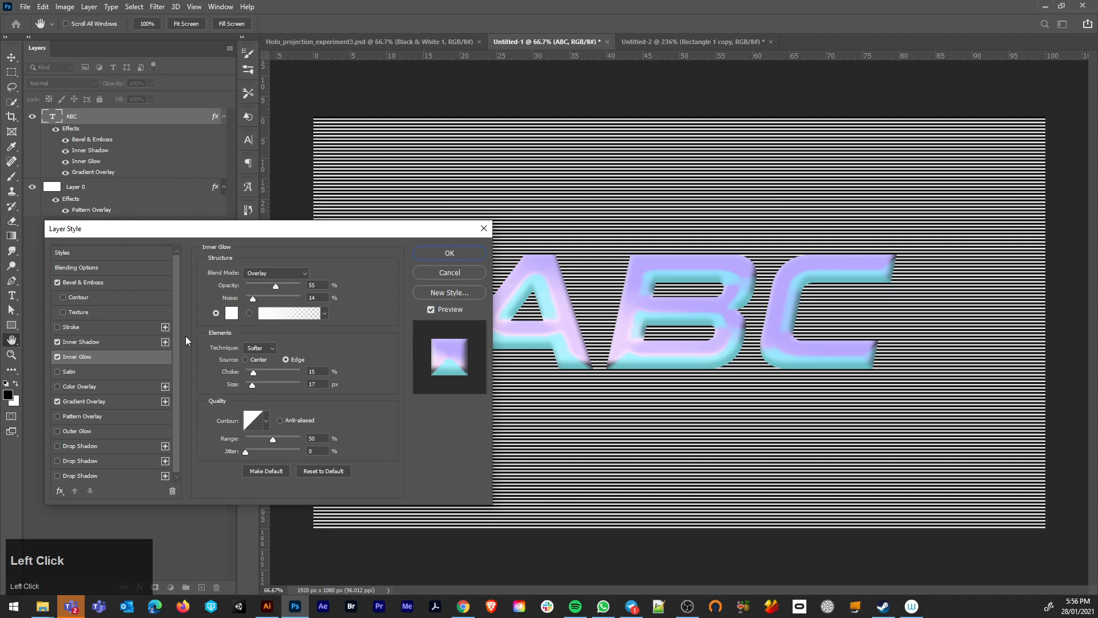
drag(277, 284, 291, 286)
mouse_move(255, 384)
mouse_down()
mouse_move(266, 388)
mouse_move(245, 372)
mouse_up()
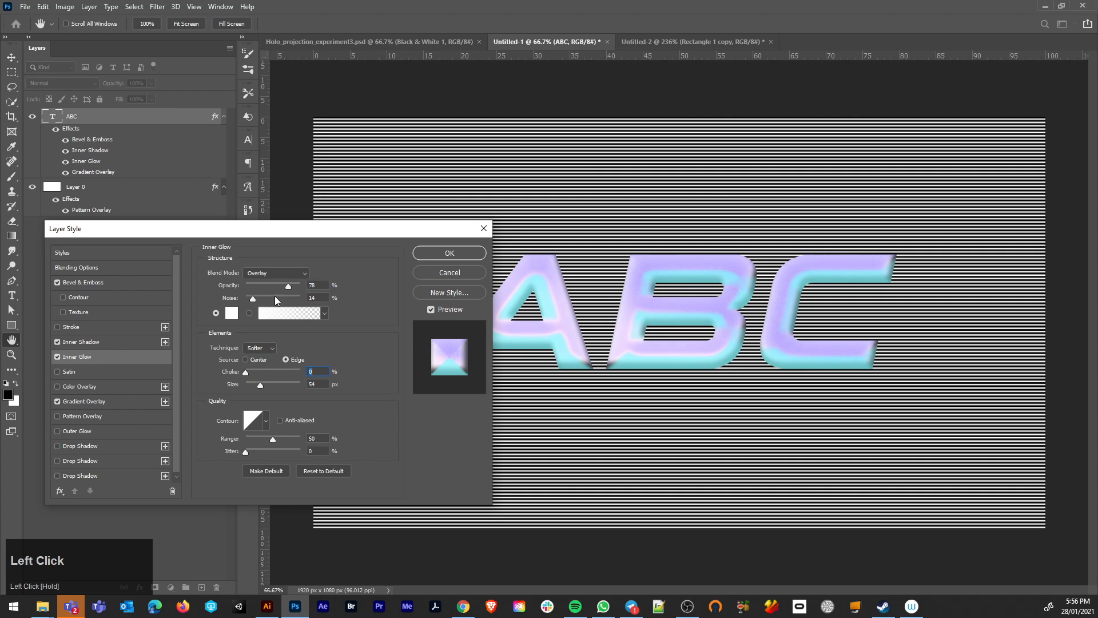
- Set the Inner Shadow angle to -50°, and enable the bevel's Contour with an increased range
click(105, 341)
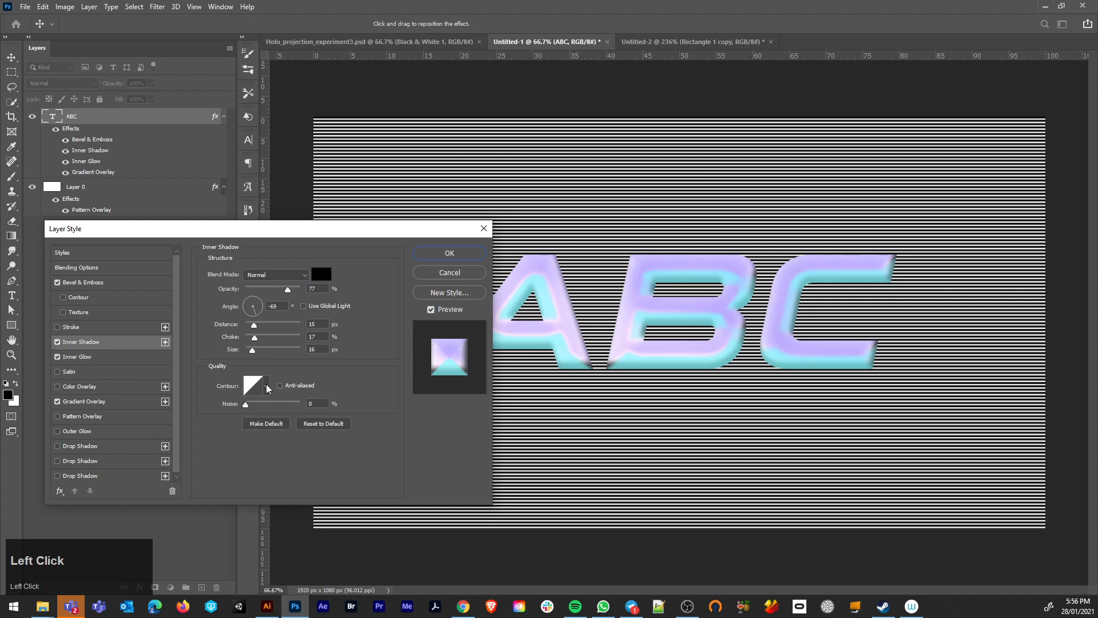
drag(263, 318, 260, 315)
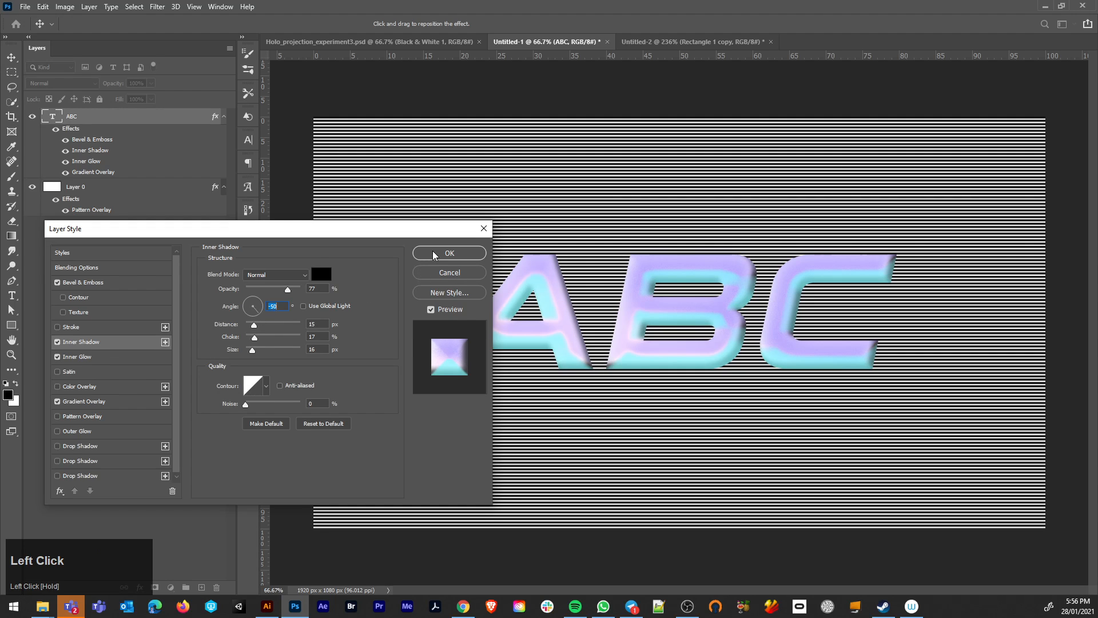
click(96, 283)
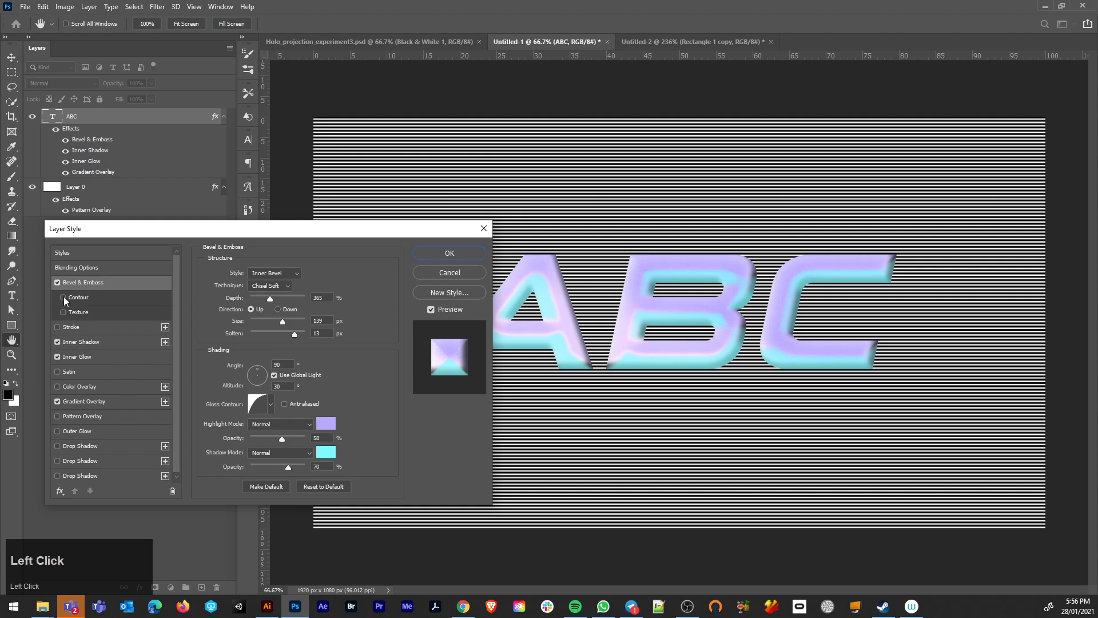
click(63, 298)
click(84, 297)
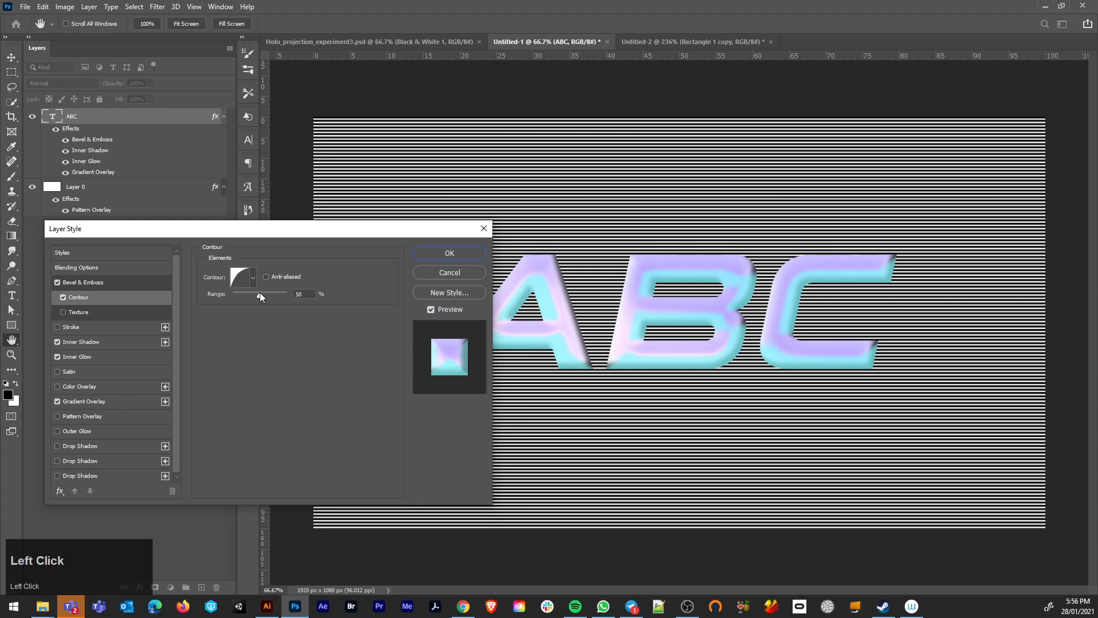
drag(260, 294, 286, 297)
click(432, 252)
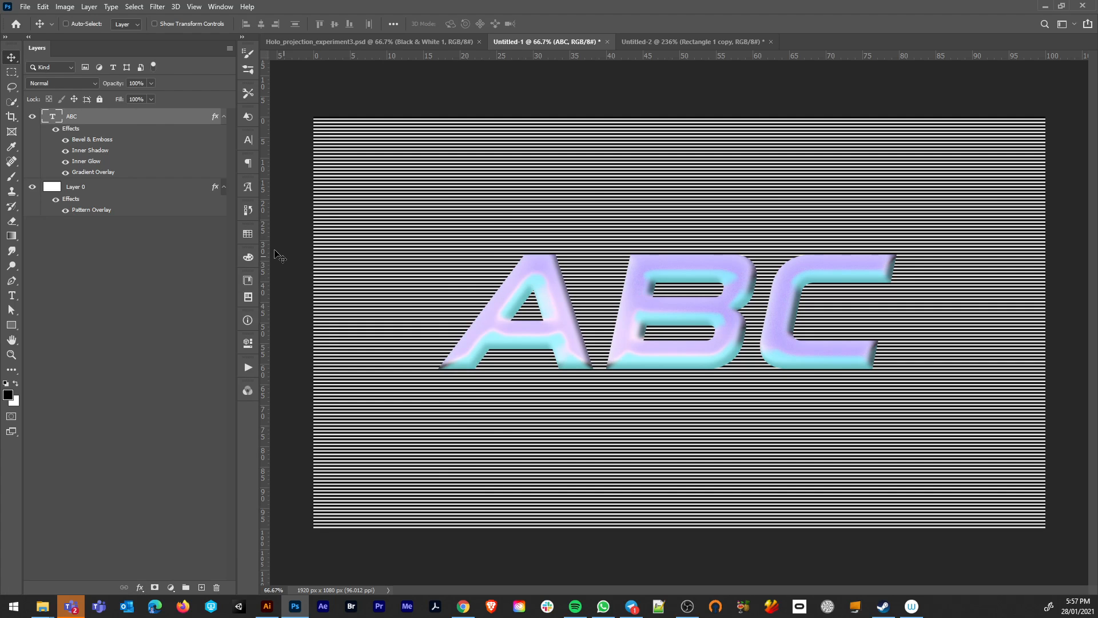
- Enable two Drop Shadow effects on the ABC text, adjusting the Overlay shadow's opacity and setting the Normal shadow's distance to about 9 px
double_click(139, 118)
click(73, 448)
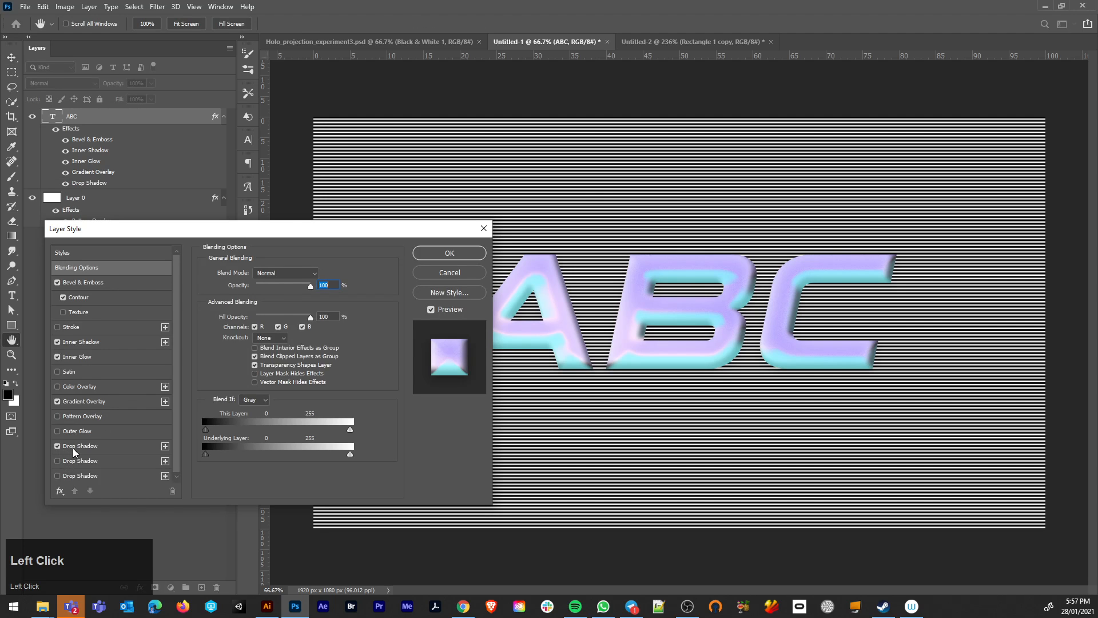
click(57, 461)
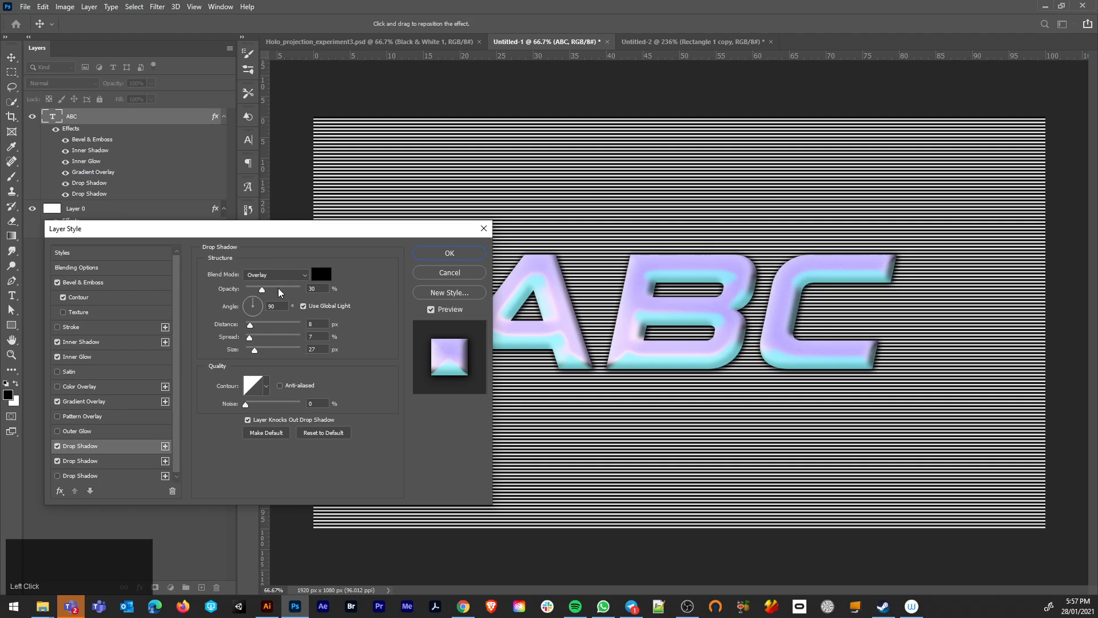
drag(262, 289, 252, 327)
click(103, 461)
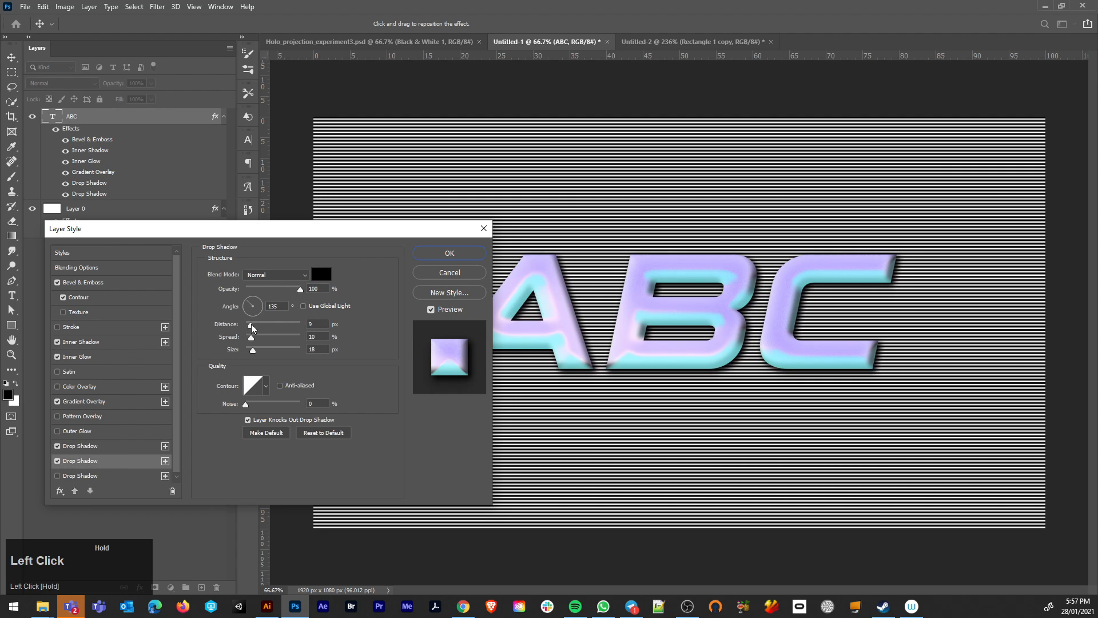
click(439, 253)
- Accept the text's layer style, and duplicate the ABC and Layer 0 layers together
click(83, 209)
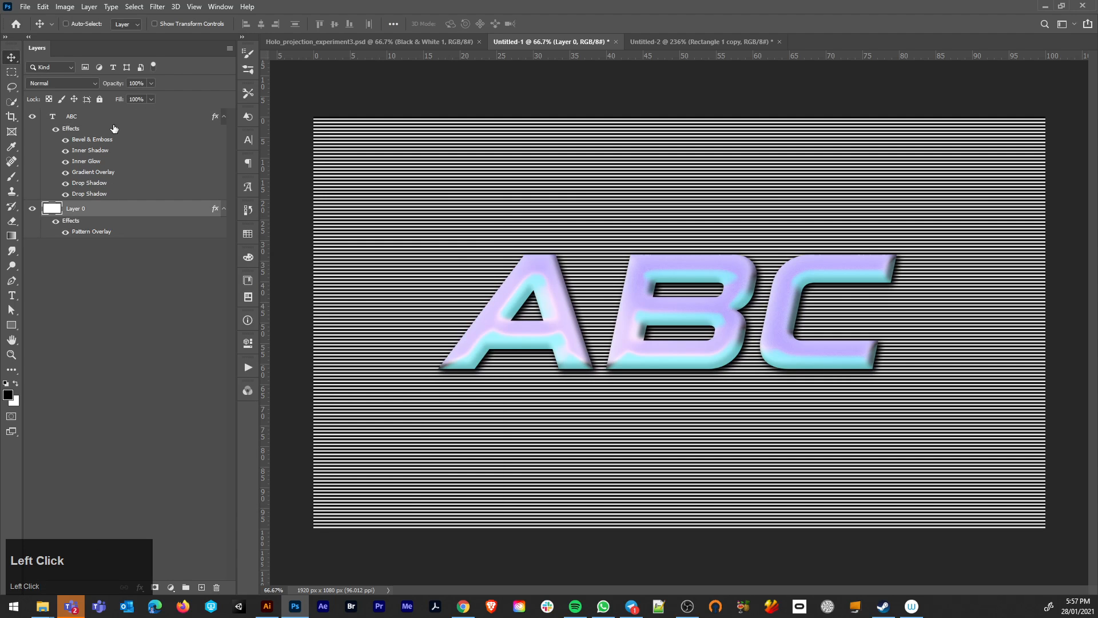
alt+scroll(619, 374, down, 2)
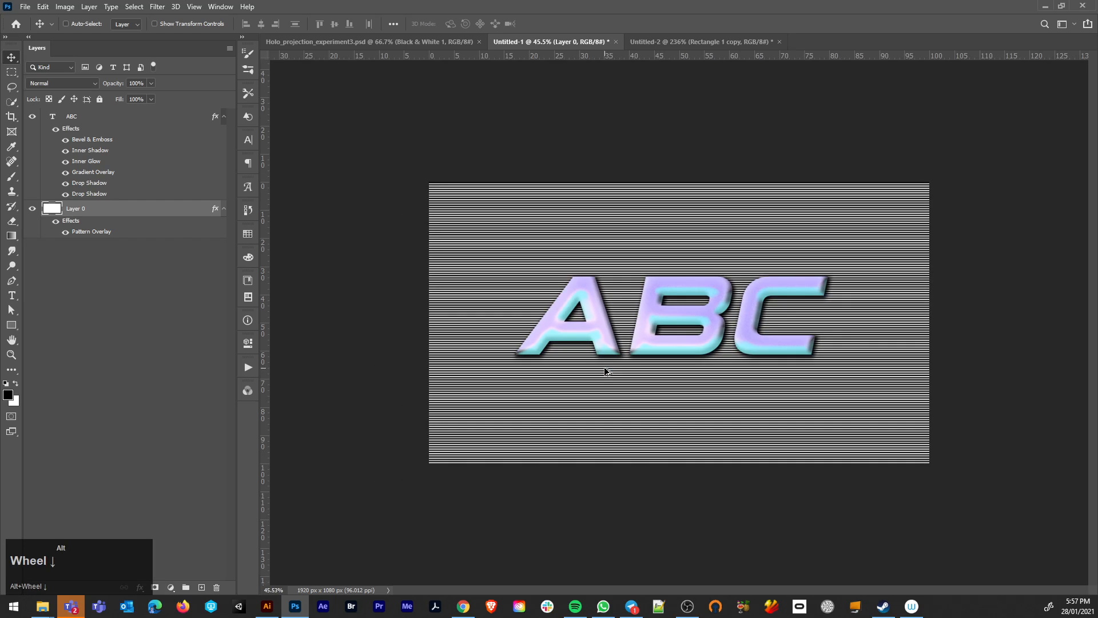
ctrl+click(109, 117)
key(ctrl+j)
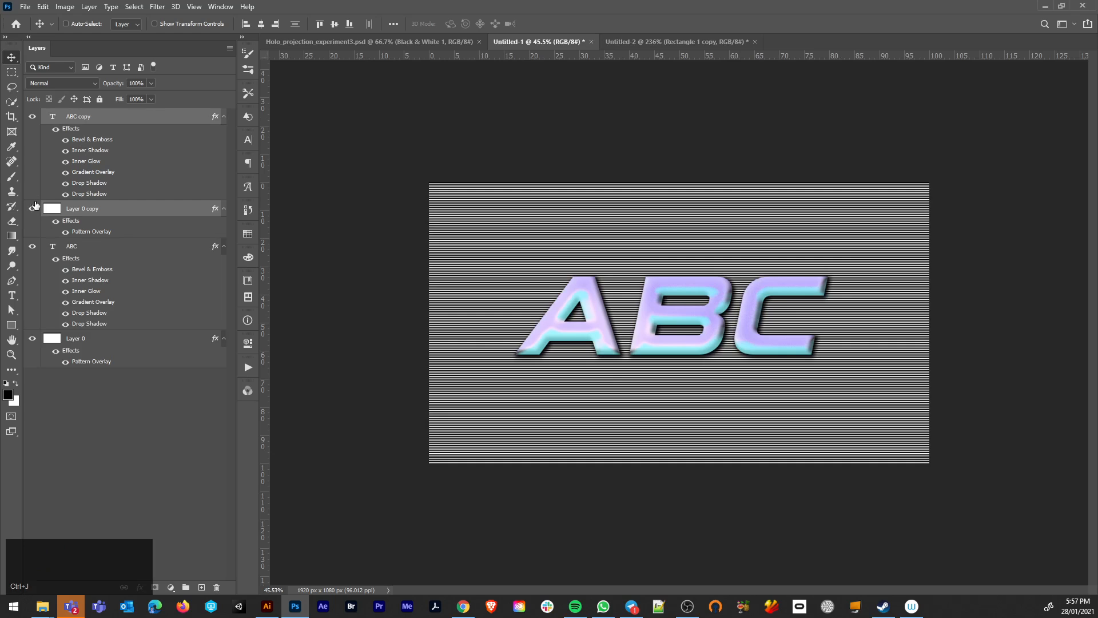
click(32, 246)
- Add a Black & White adjustment above the ABC copy with Reds 209, Yellows -189, Greens -200, Cyans -132 and Blues 138
click(121, 117)
click(171, 587)
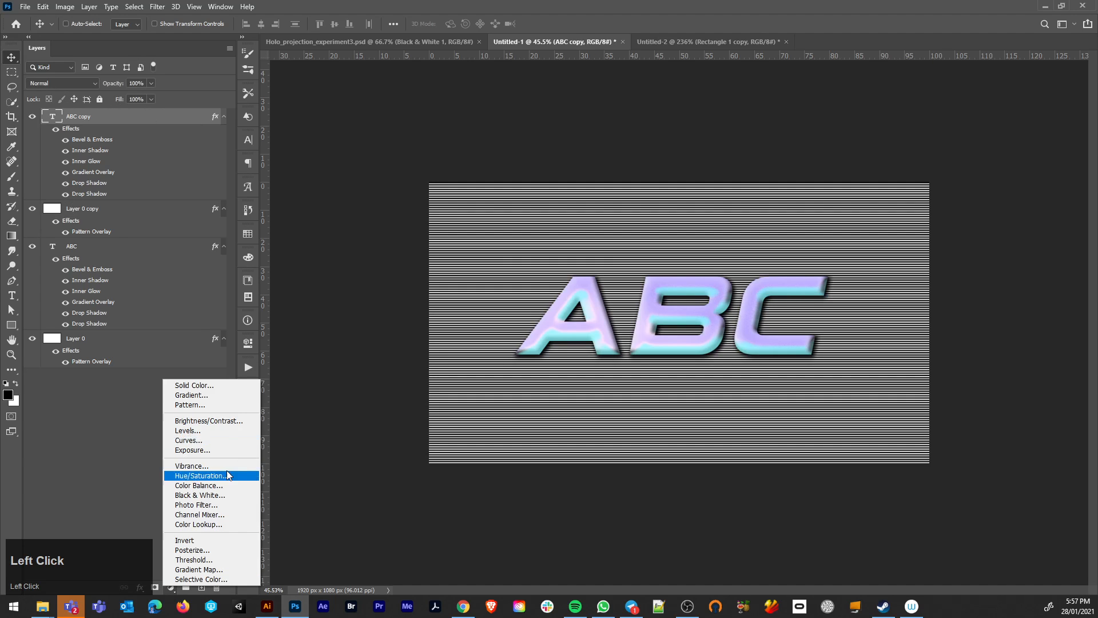
click(215, 494)
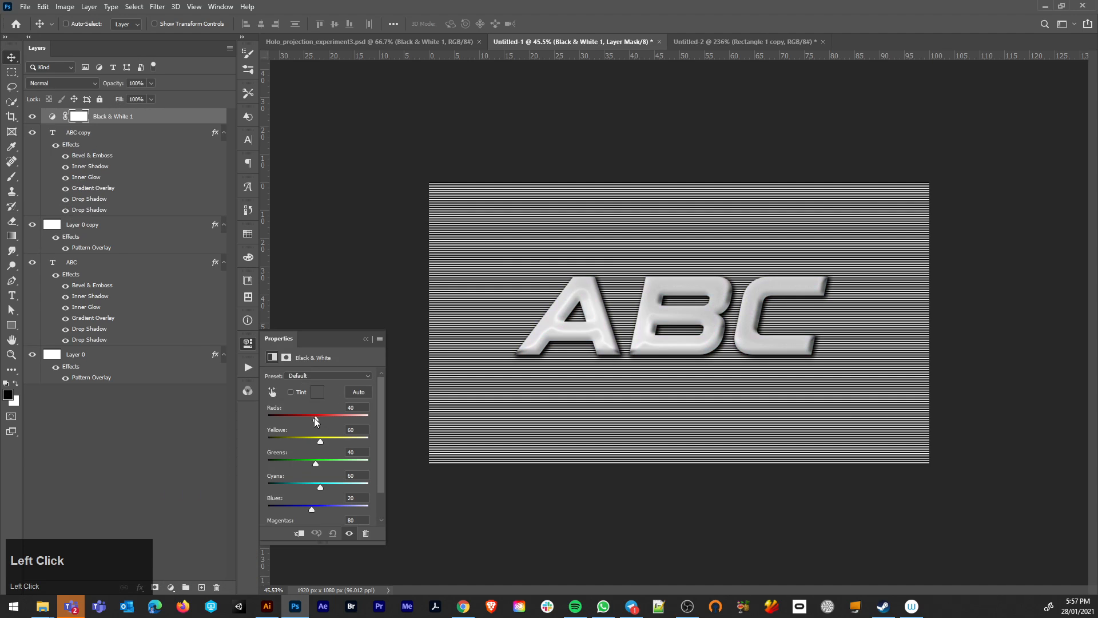
drag(286, 413, 271, 413)
drag(315, 464, 256, 454)
mouse_move(319, 487)
mouse_down()
mouse_move(291, 484)
mouse_move(300, 484)
mouse_move(300, 505)
mouse_move(356, 506)
mouse_move(280, 484)
mouse_up()
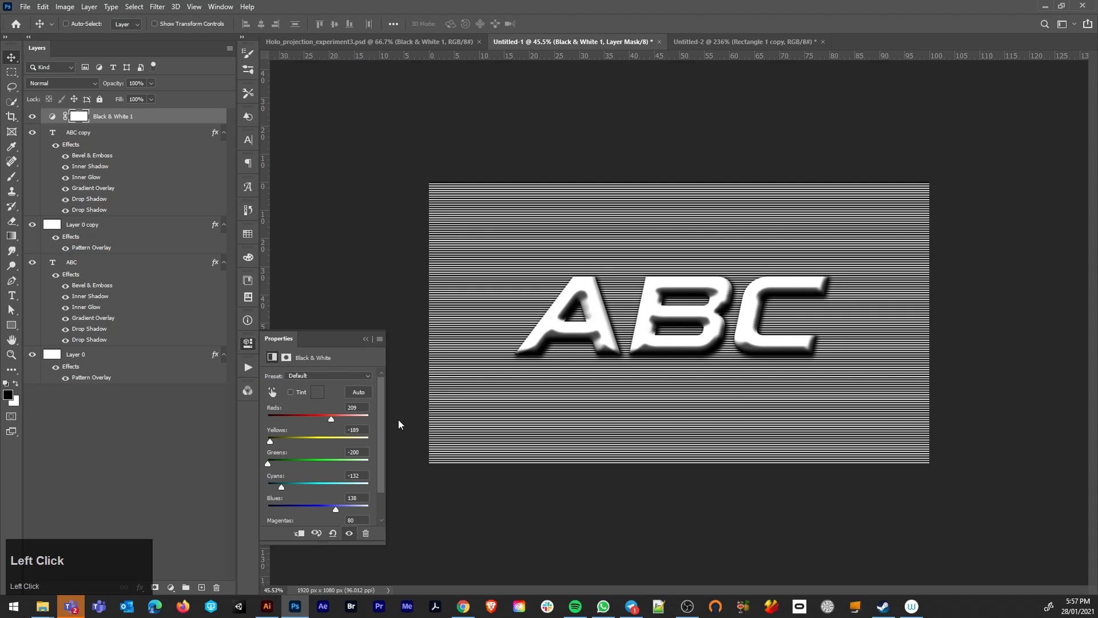
drag(398, 419, 298, 486)
click(367, 340)
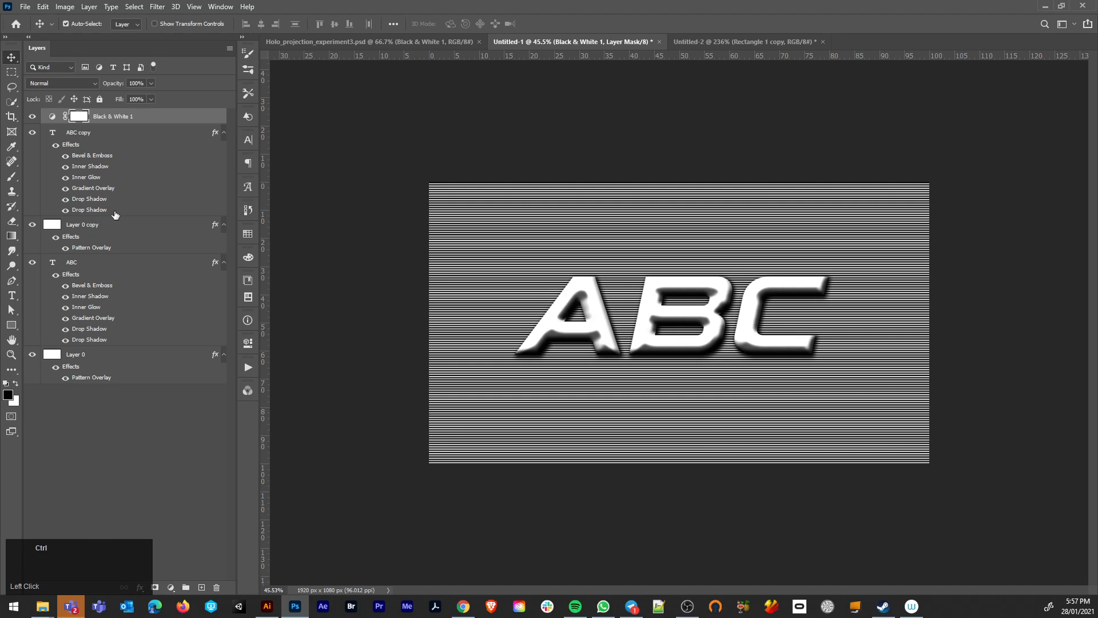
- Convert the Black & White adjustment and the two copied layers into one smart object, and open its contents
ctrl+click(112, 210)
ctrl+click(110, 135)
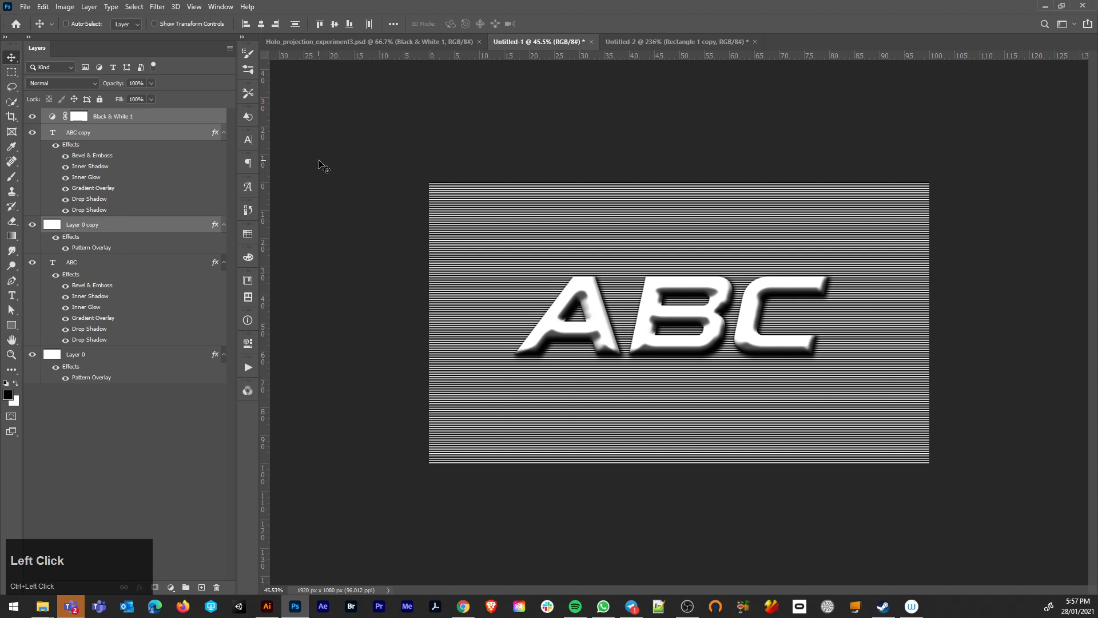
key(ctrl+shift+alt+g)
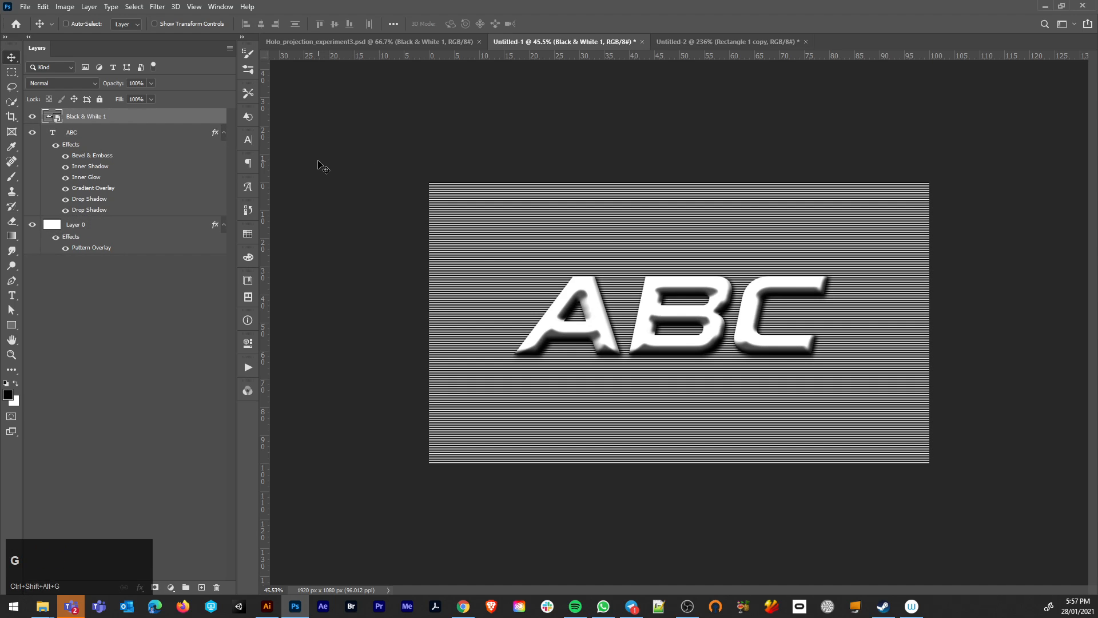
double_click(56, 117)
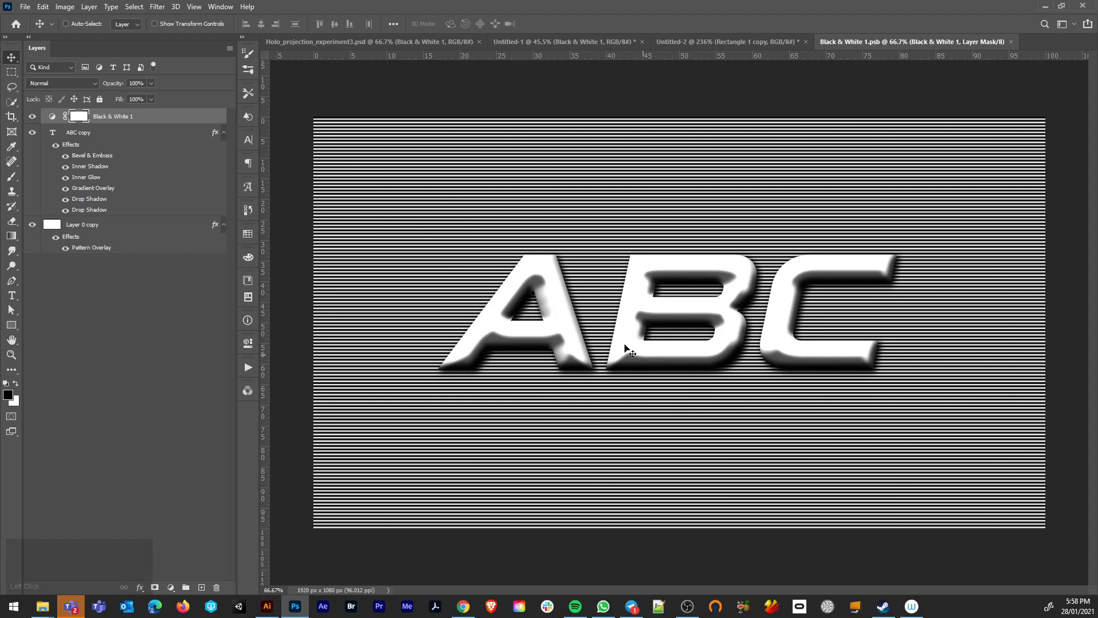
- Start saving the smart object's contents as a new file in the tutorials > hologram folder on the D: drive
key(ctrl+shift+s)
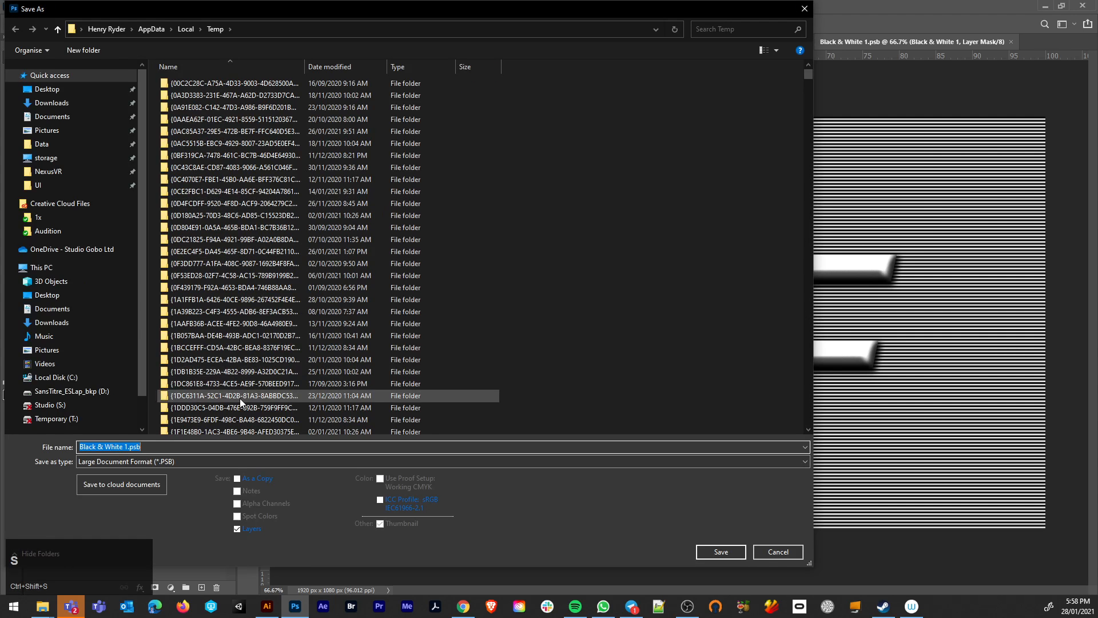
click(142, 355)
click(86, 400)
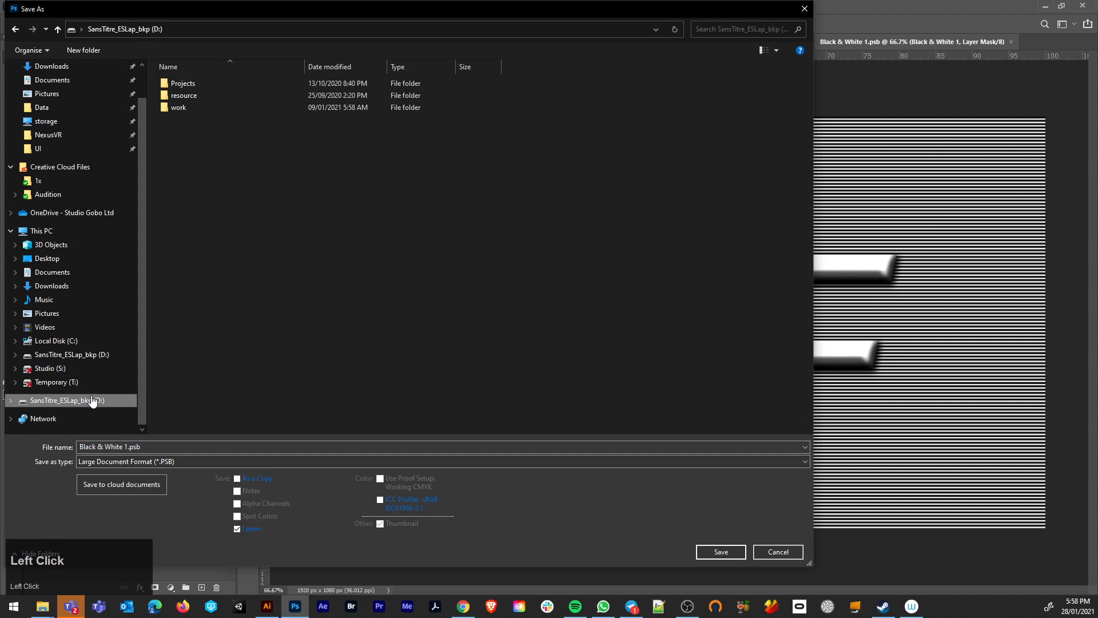
double_click(189, 111)
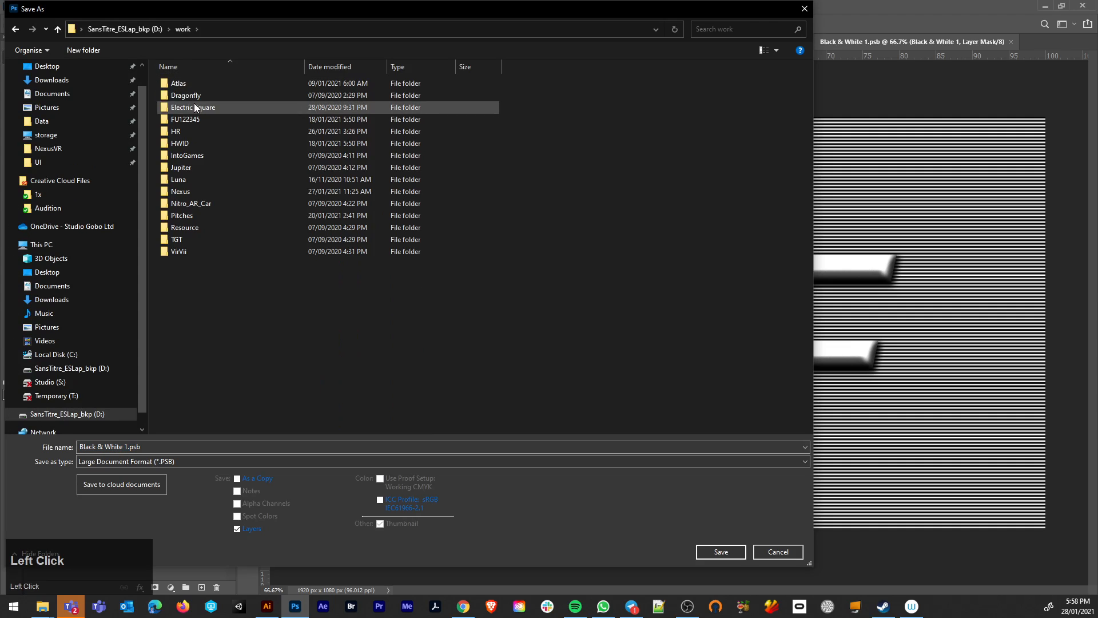
double_click(177, 131)
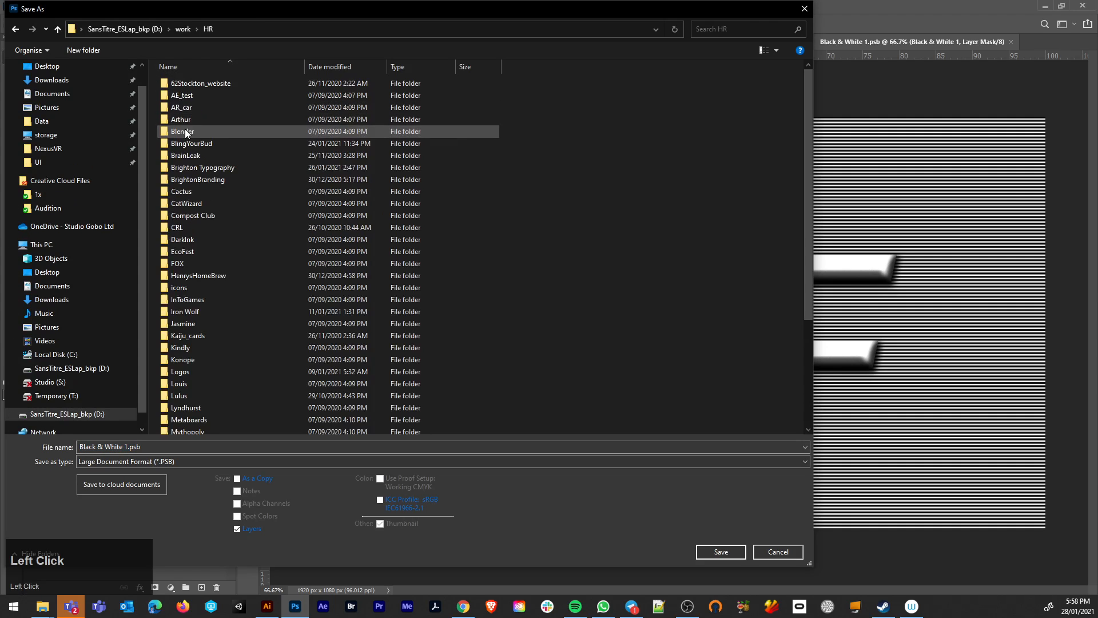
click(325, 67)
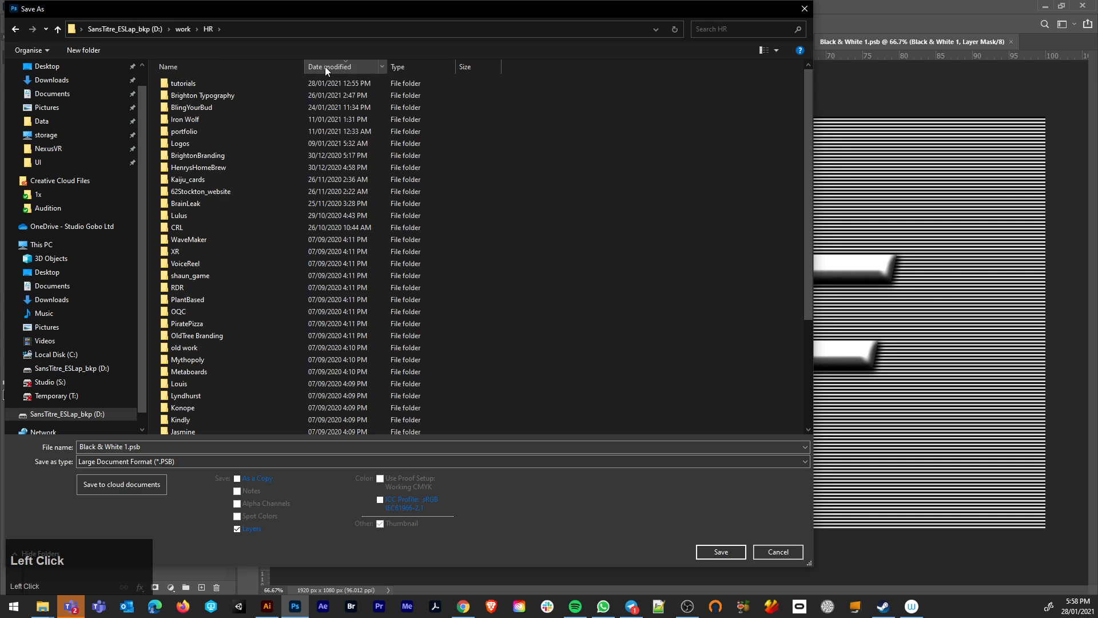
double_click(179, 84)
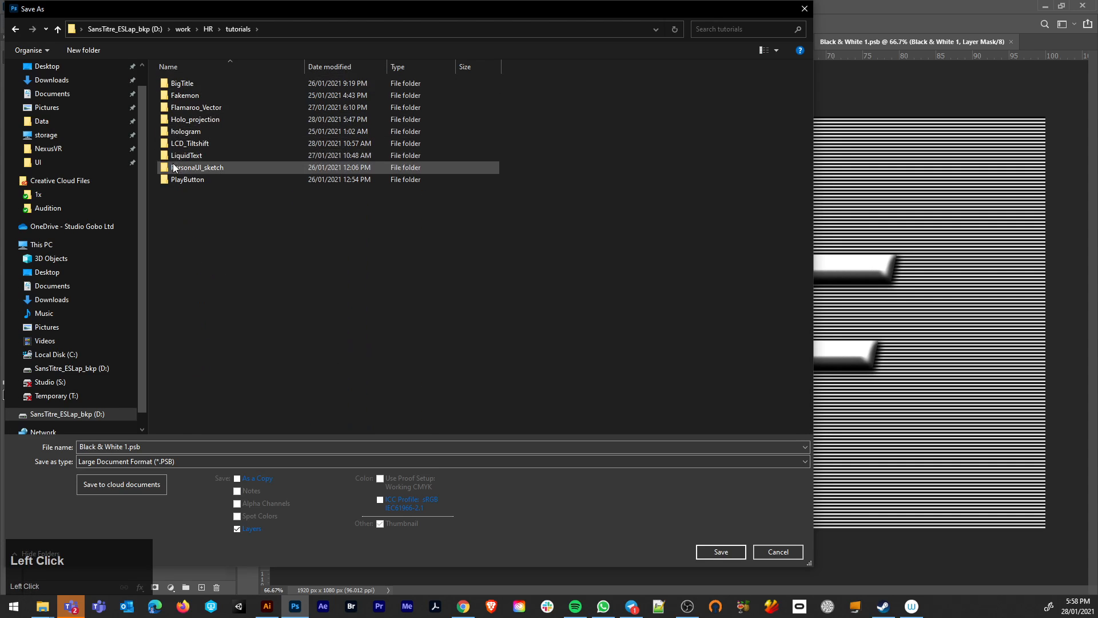
double_click(177, 132)
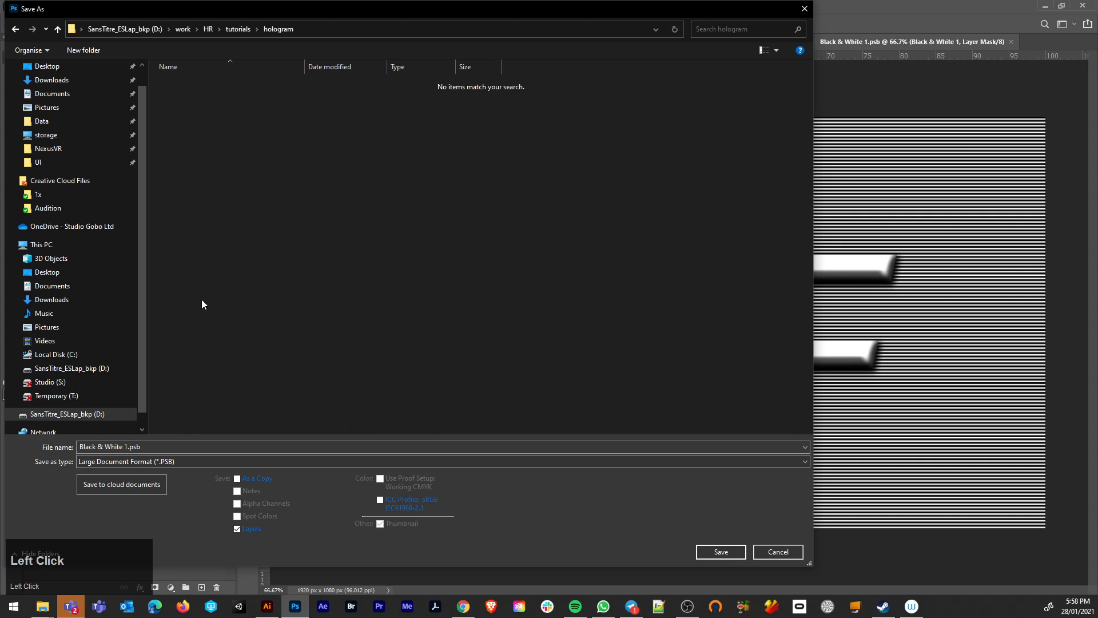
- Save the file in Photoshop PSD format under the name displace_ABC
click(119, 446)
click(117, 461)
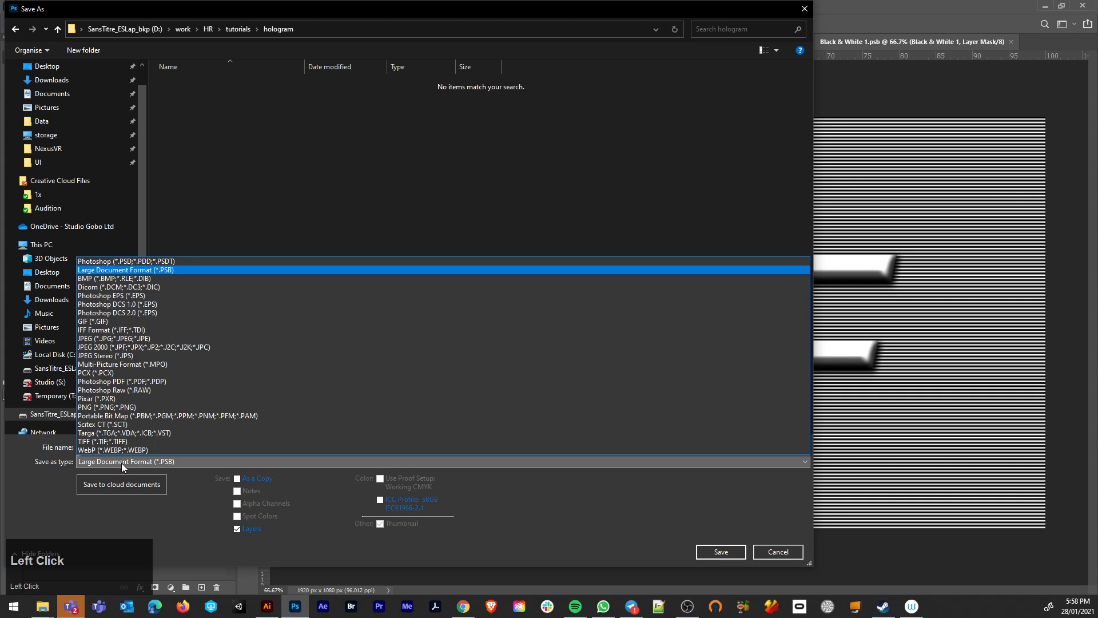
click(117, 261)
click(123, 447)
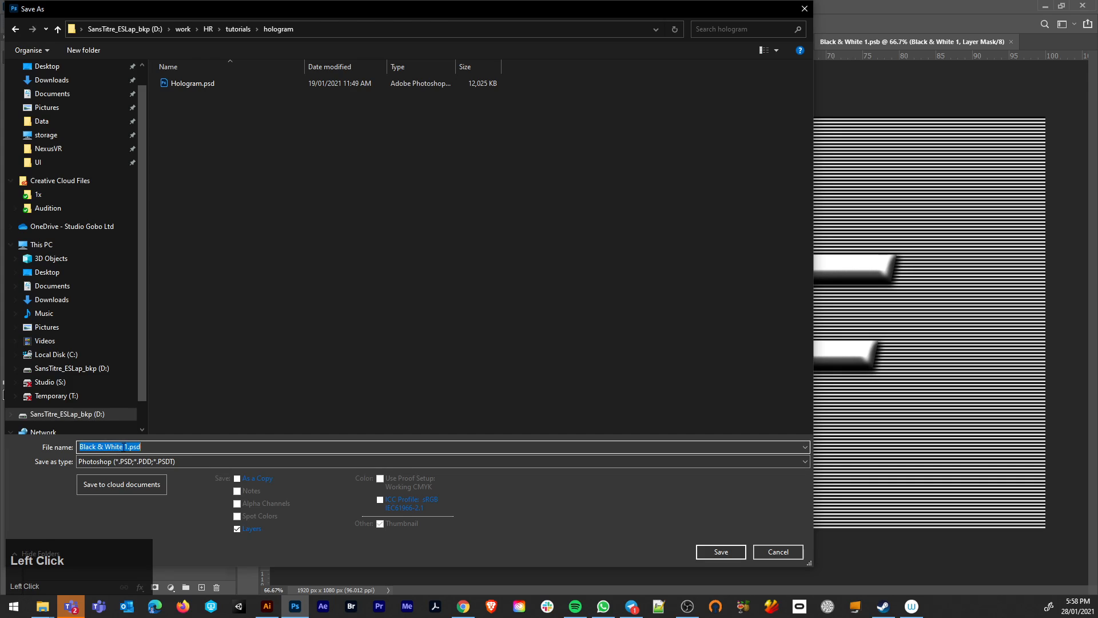
click(127, 447)
drag(127, 447, 80, 446)
text(displace_)
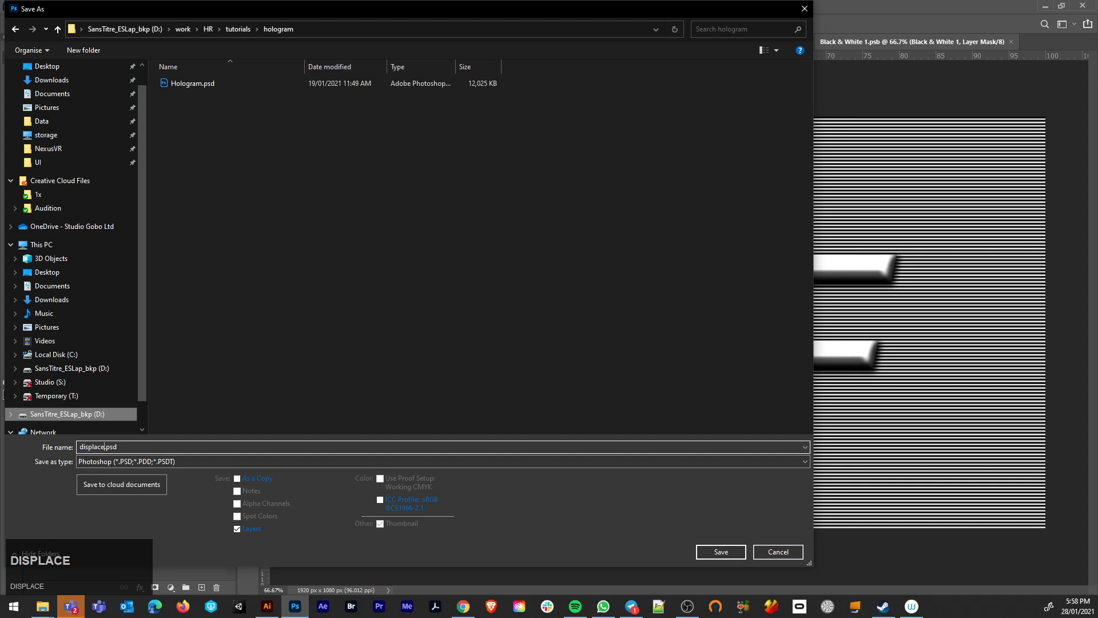
text(AB)
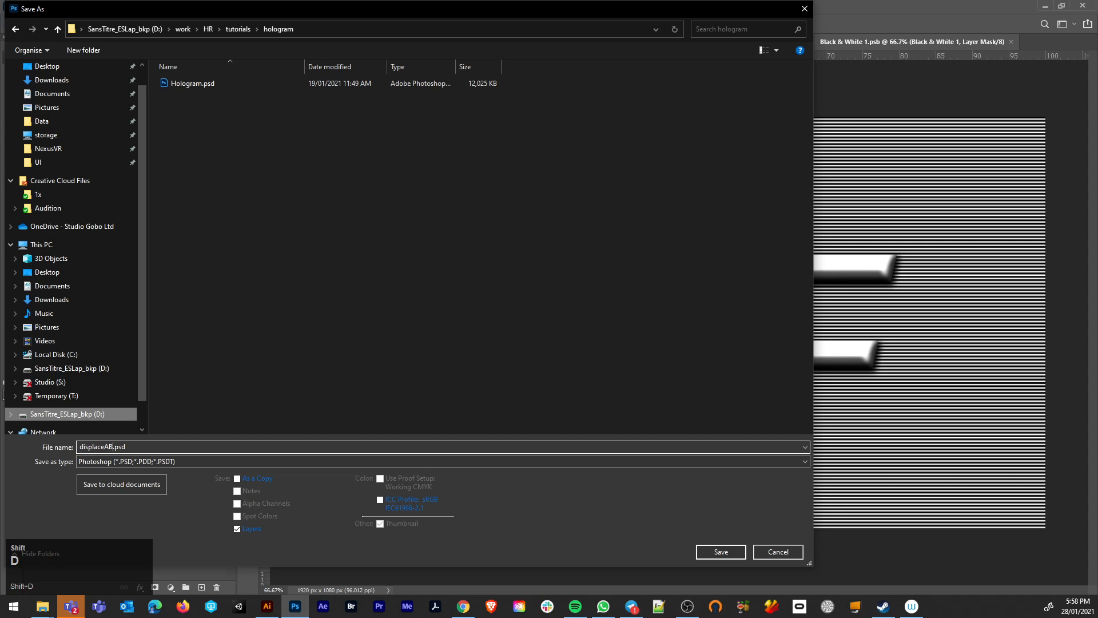
text(C)
click(106, 447)
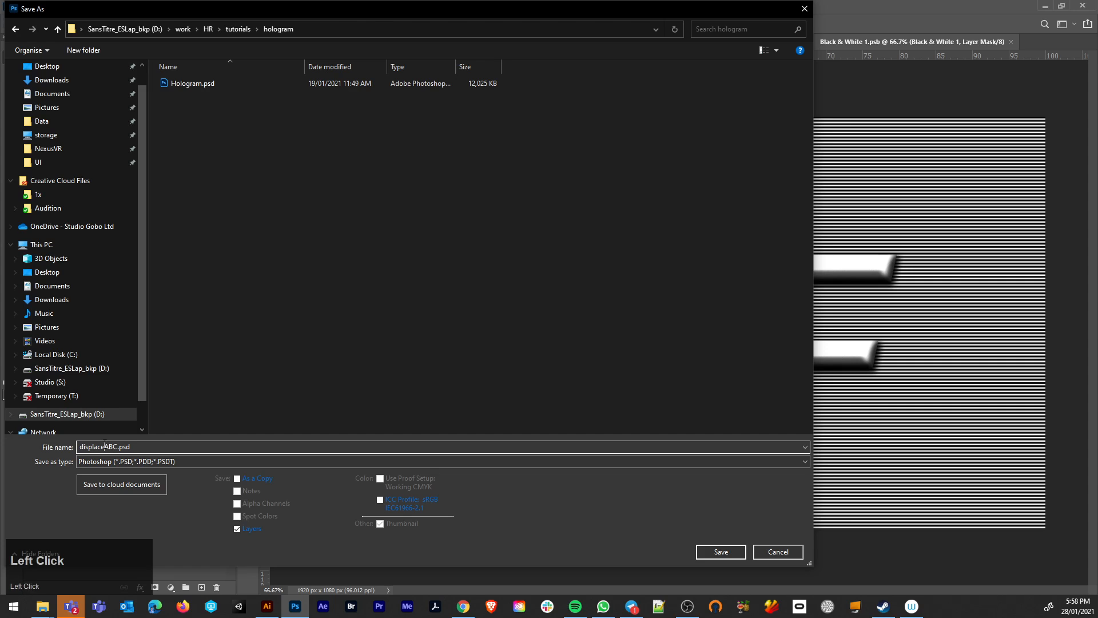
text(_)
click(719, 549)
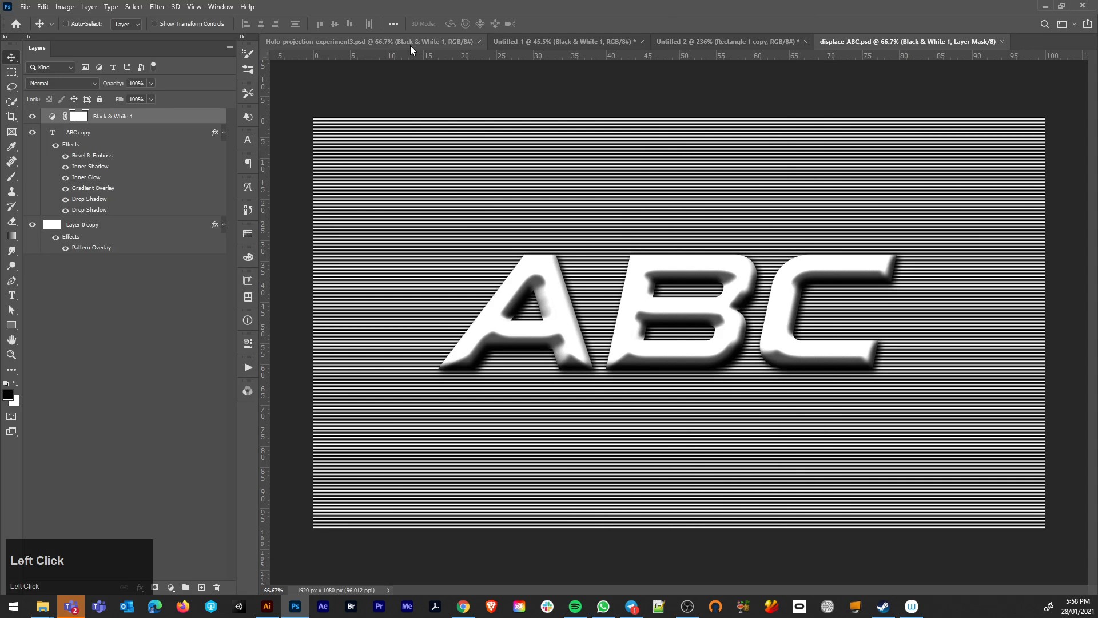
- Return to the Untitled-1 document and hide the Black & White 1 smart object, keeping the ABC text visible
click(410, 45)
click(511, 46)
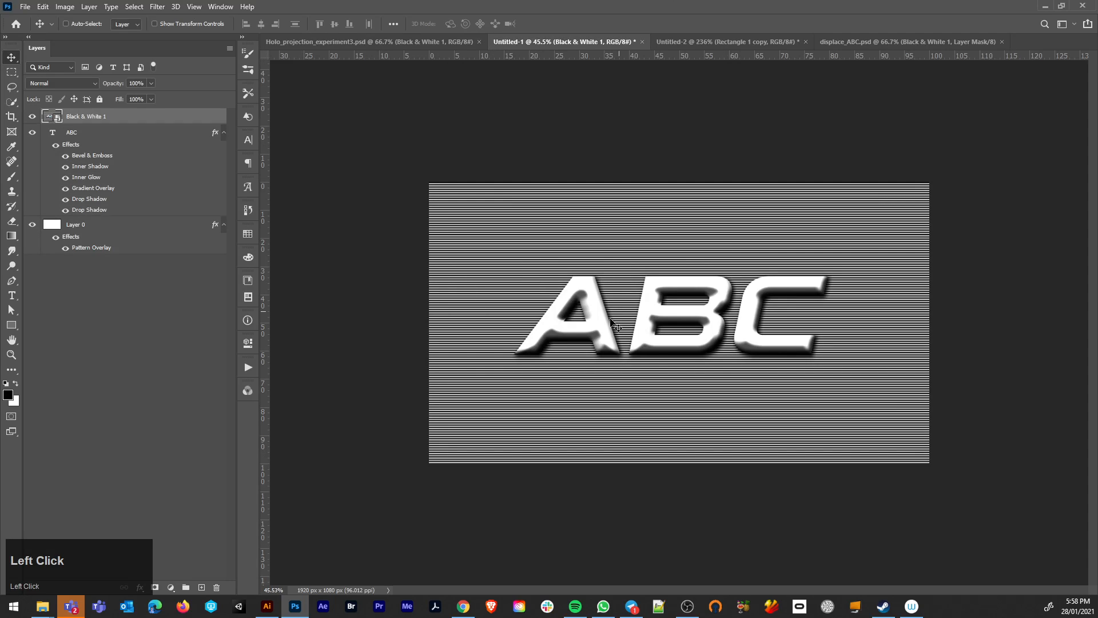
click(38, 116)
click(37, 117)
click(33, 117)
click(33, 133)
click(33, 133)
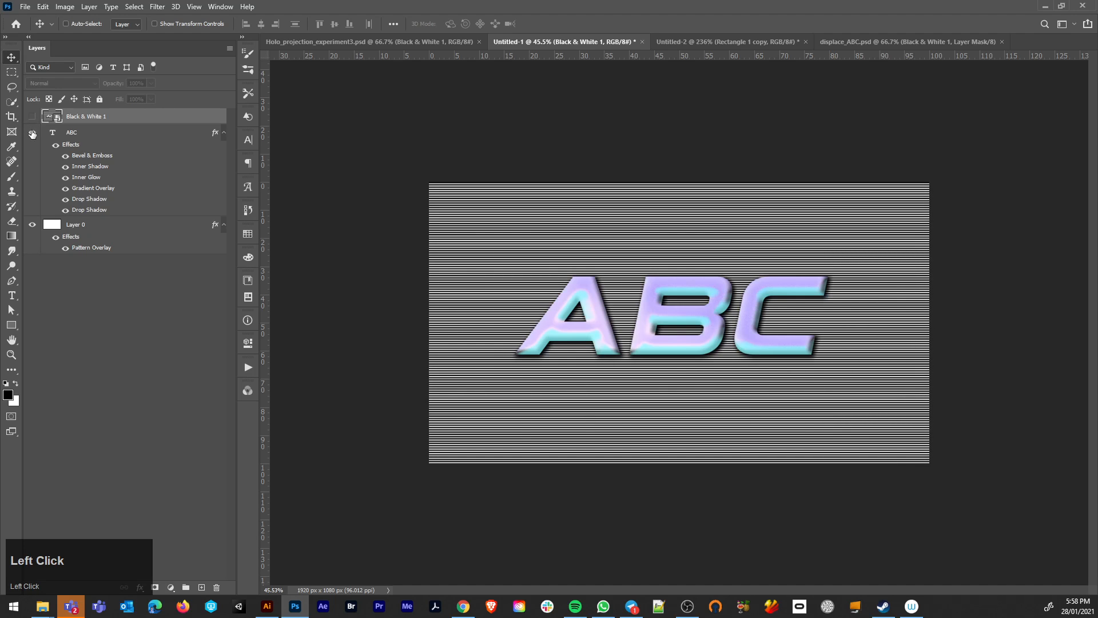
- Duplicate the striped Layer 0, move the copy above the ABC text, and convert it to a smart object
click(95, 229)
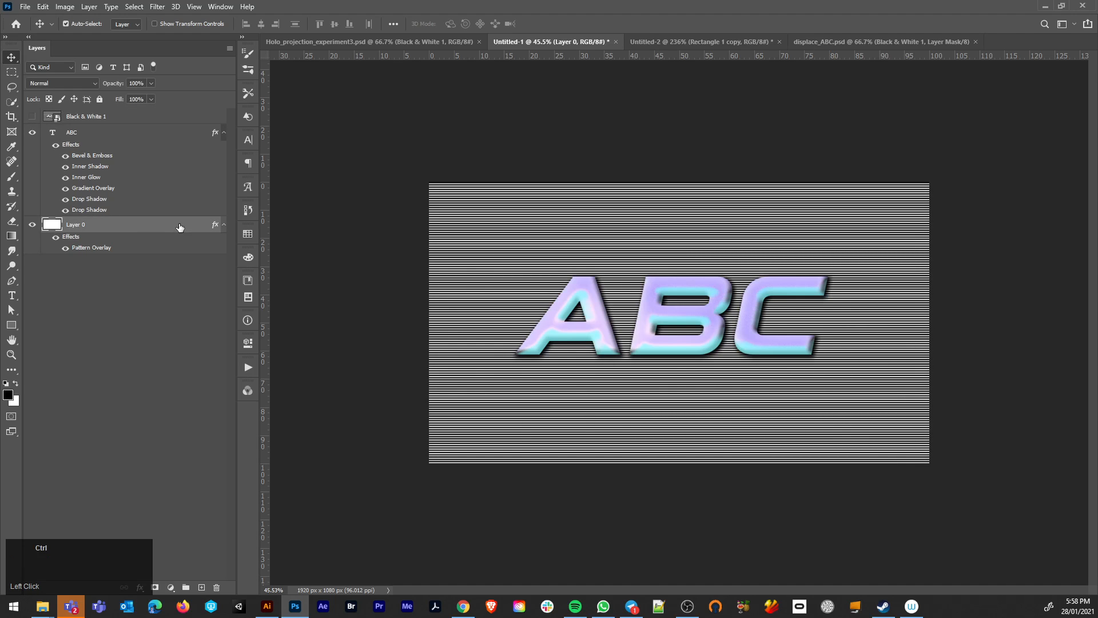
key(ctrl+j)
key(ctrl+])
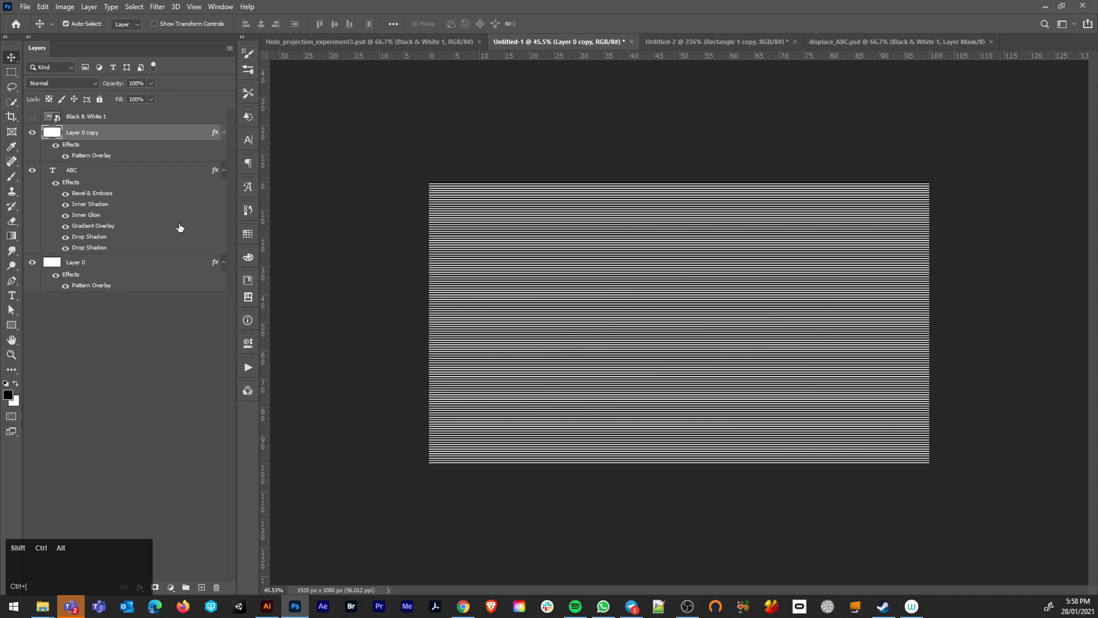
key(ctrl+shift+alt+g)
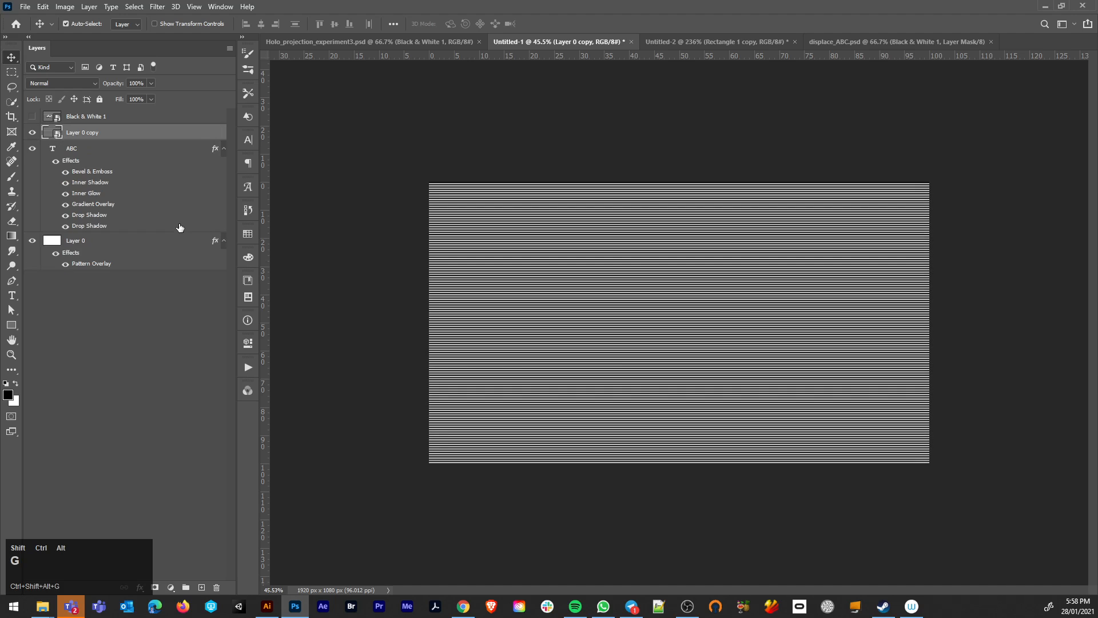
- Apply a Displace filter to the striped copy at horizontal and vertical scale 10, Stretch To Fit, using displace_ABC.psd as the map
click(160, 8)
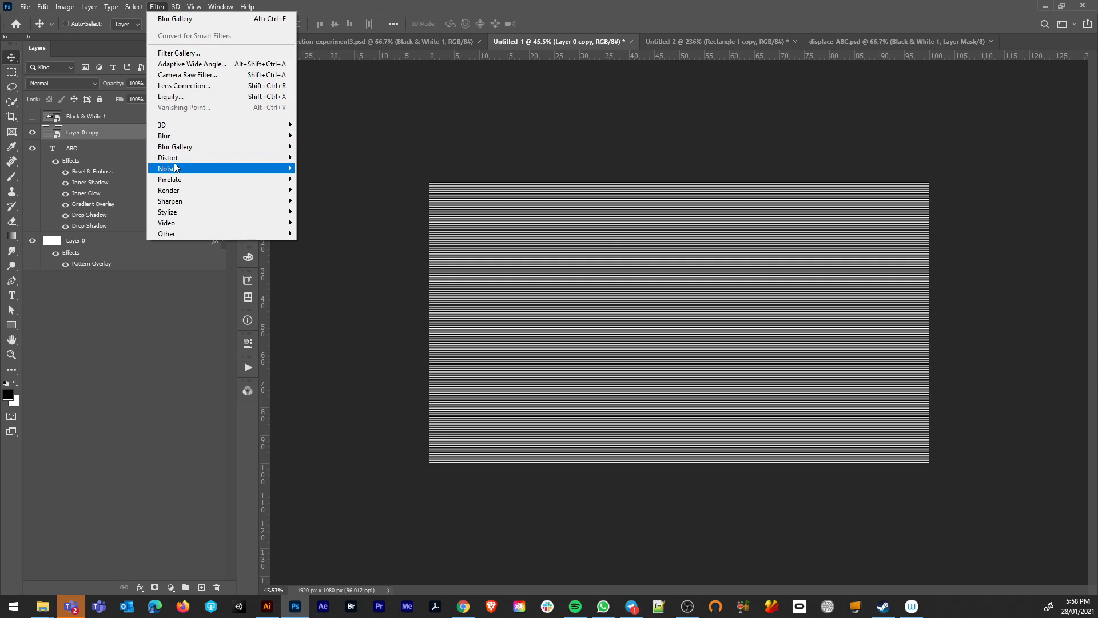
click(322, 160)
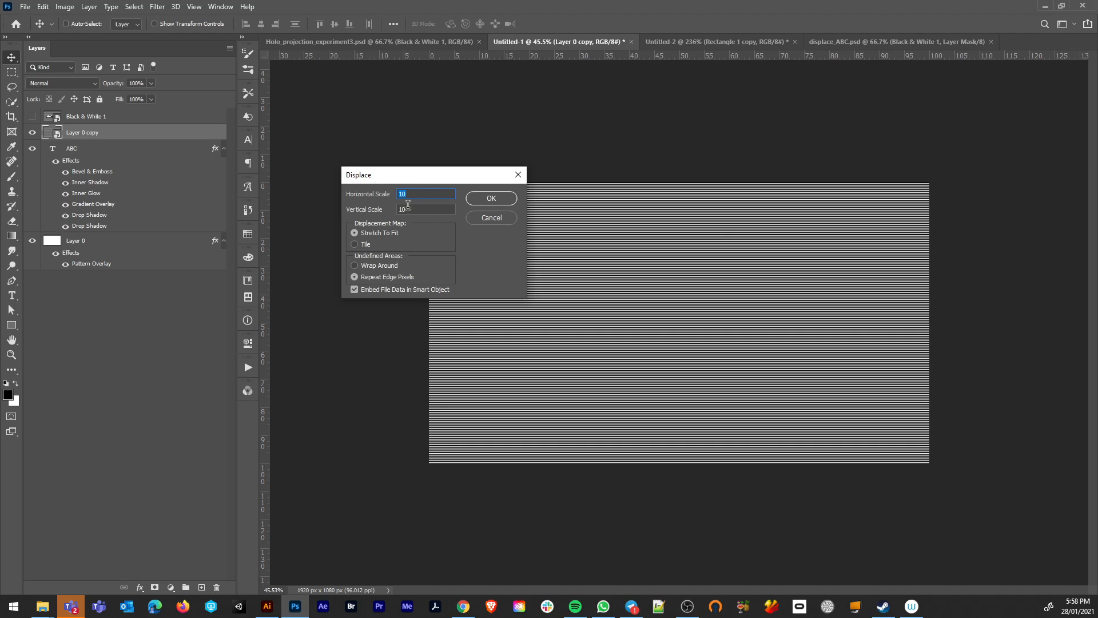
click(490, 199)
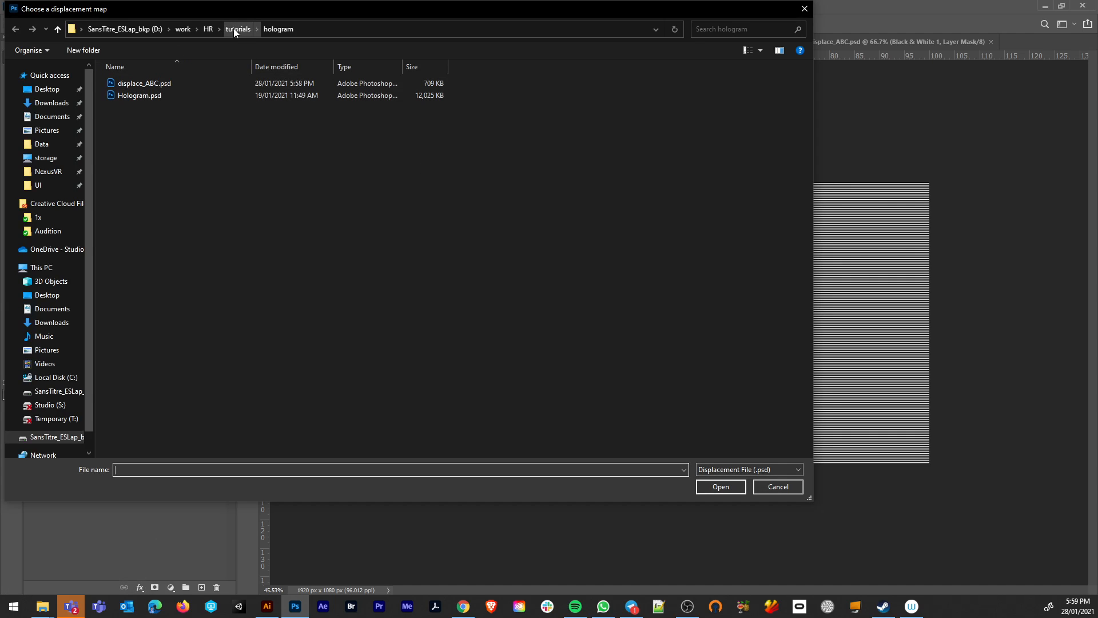
click(147, 84)
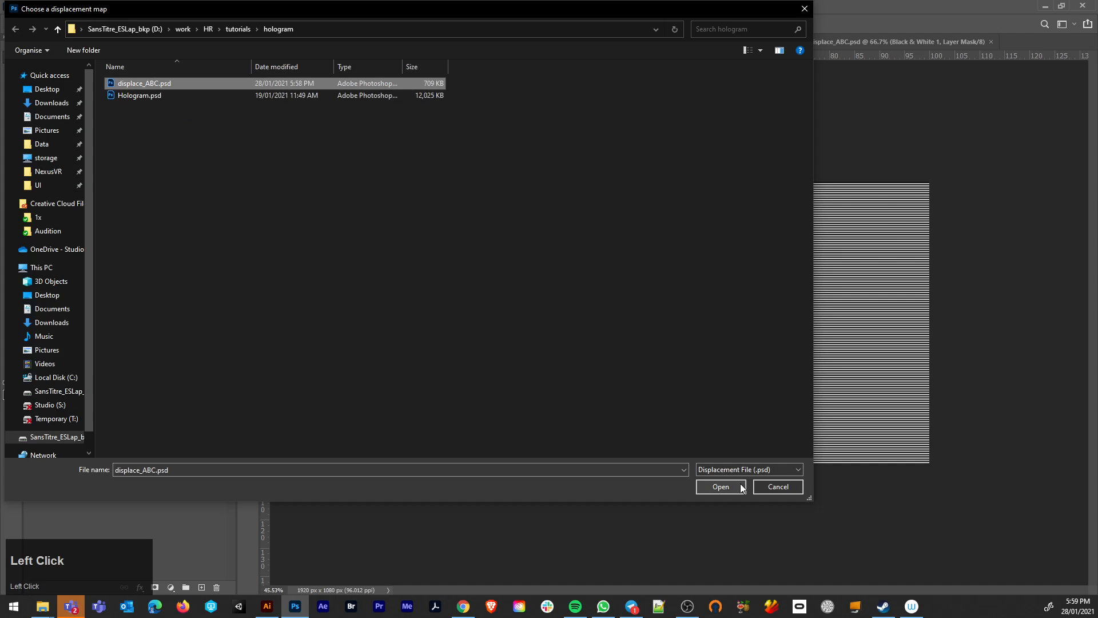
click(722, 486)
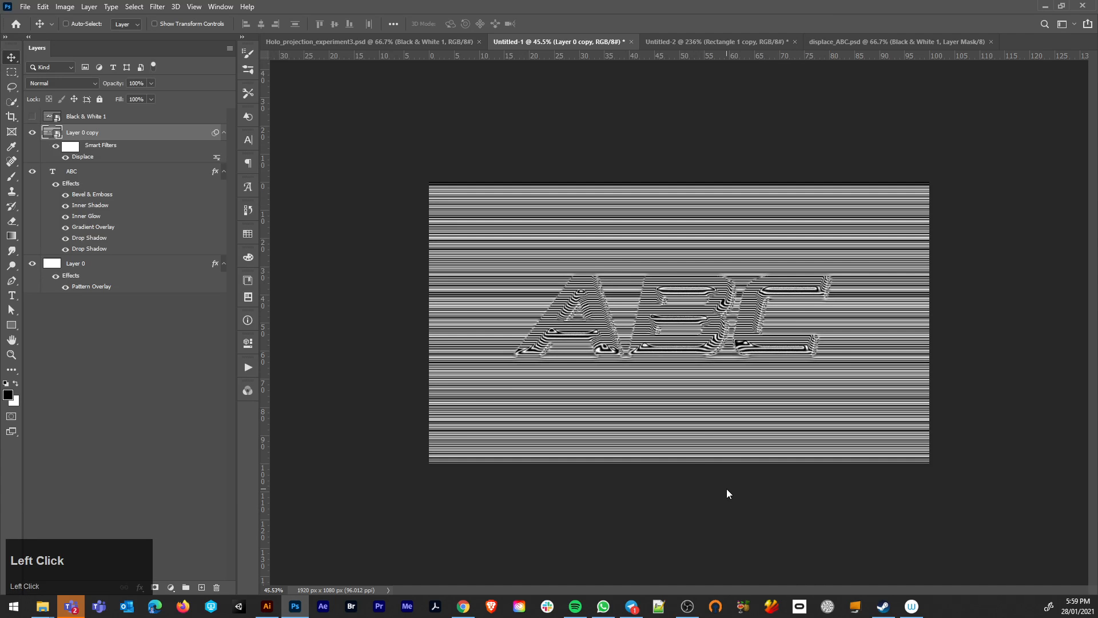
alt+scroll(720, 376, up, 5)
alt+scroll(719, 377, down, 5)
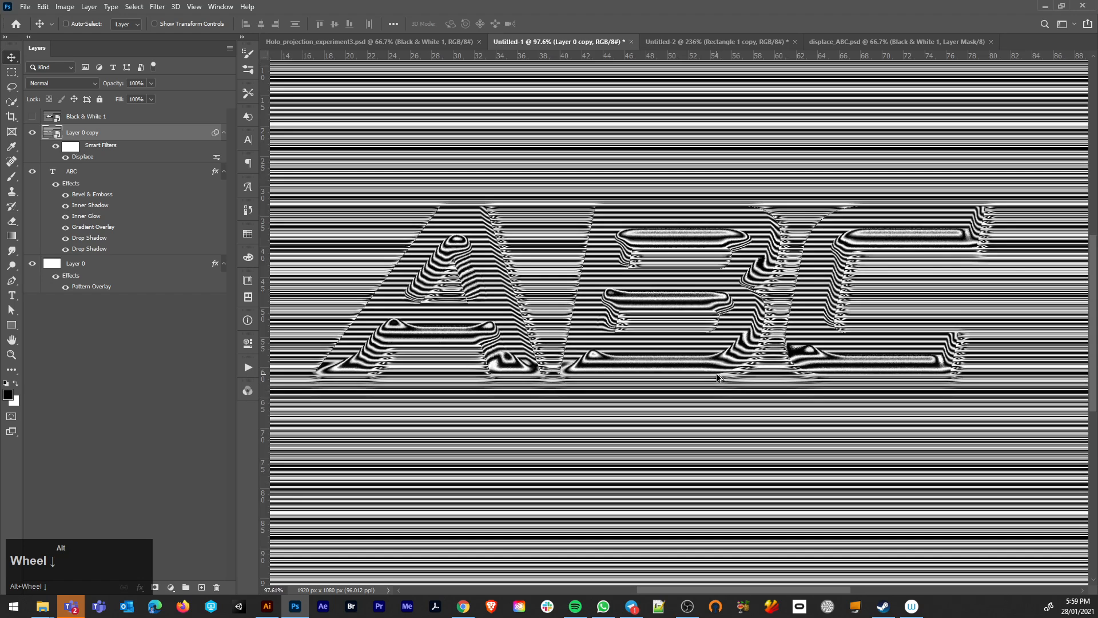
alt+scroll(544, 359, up, 2)
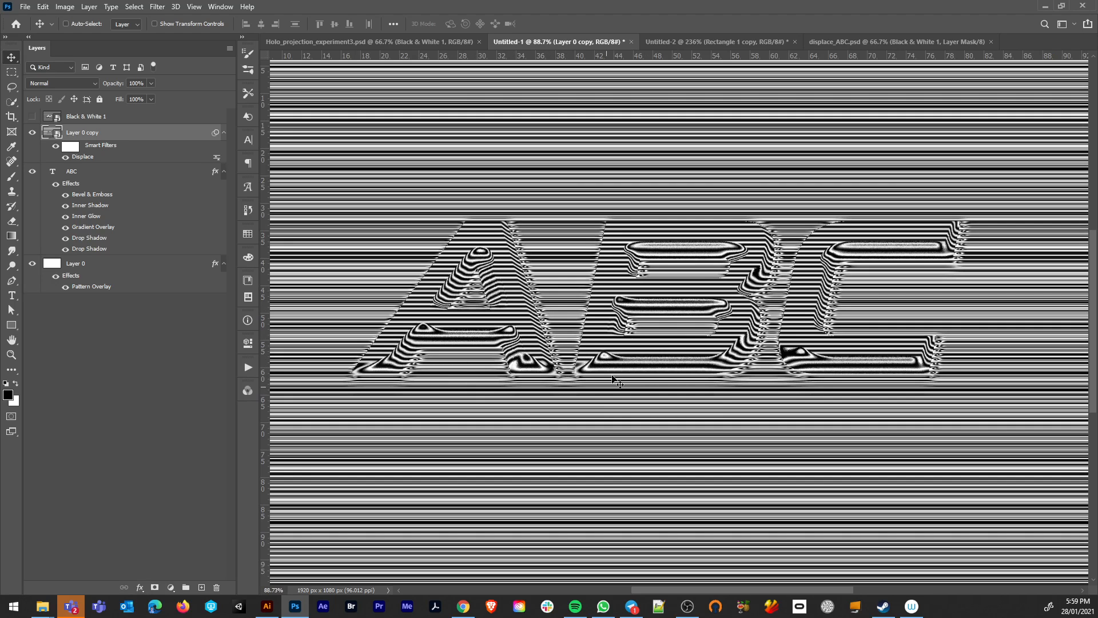
- Mask the displaced striped Layer 0 copy to the outline of the ABC text using a layer mask
alt+scroll(908, 412, up, 6)
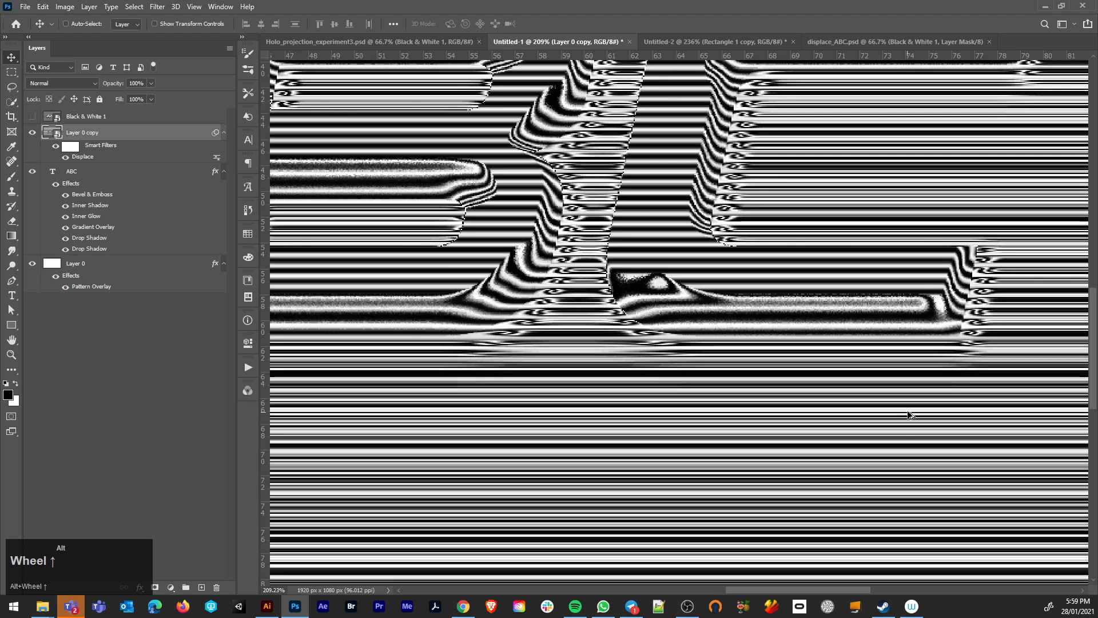
alt+scroll(910, 413, down, 5)
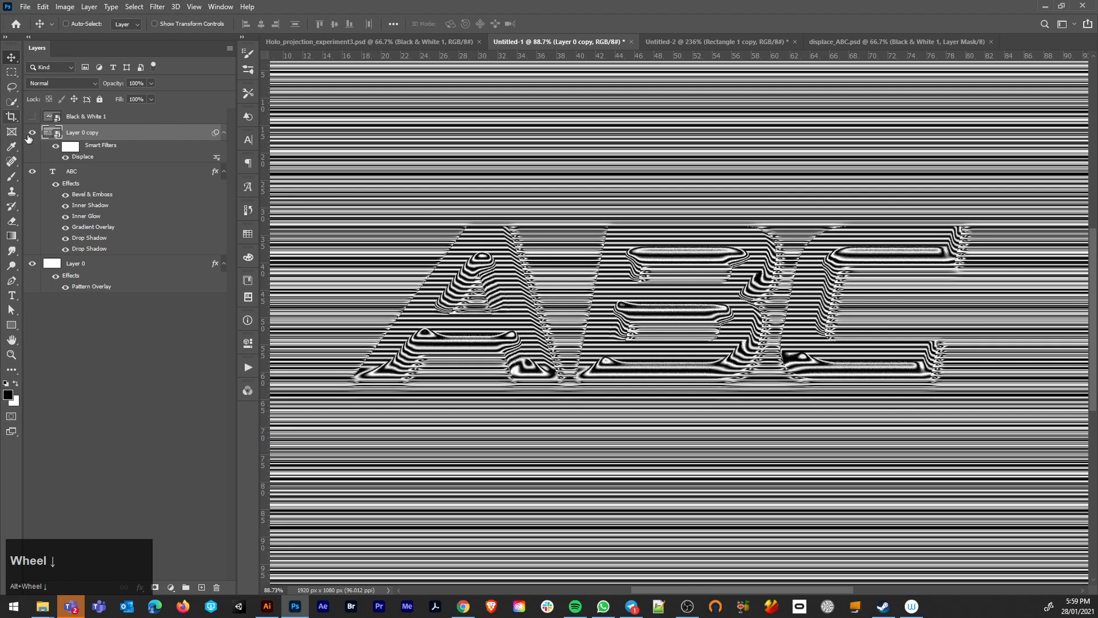
ctrl+click(52, 173)
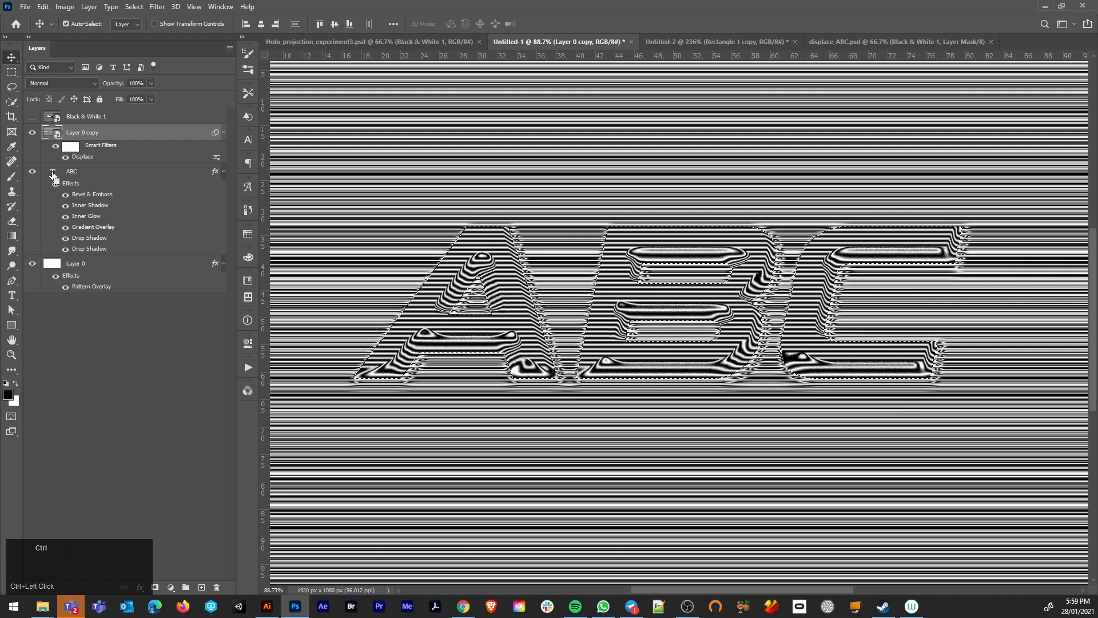
click(156, 590)
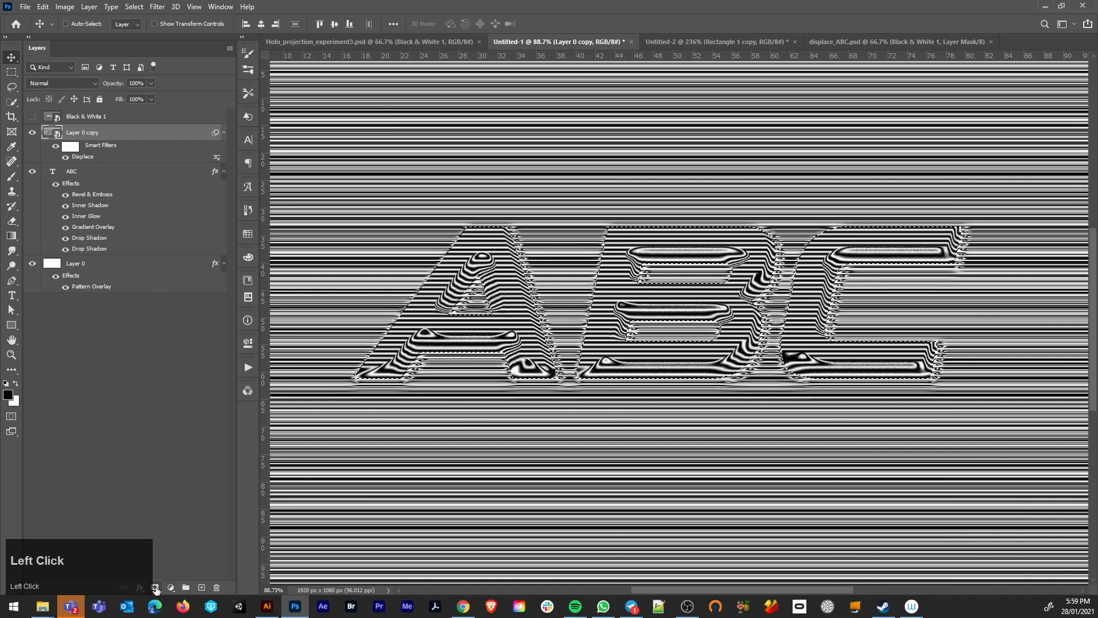
scroll(699, 298, down, 2)
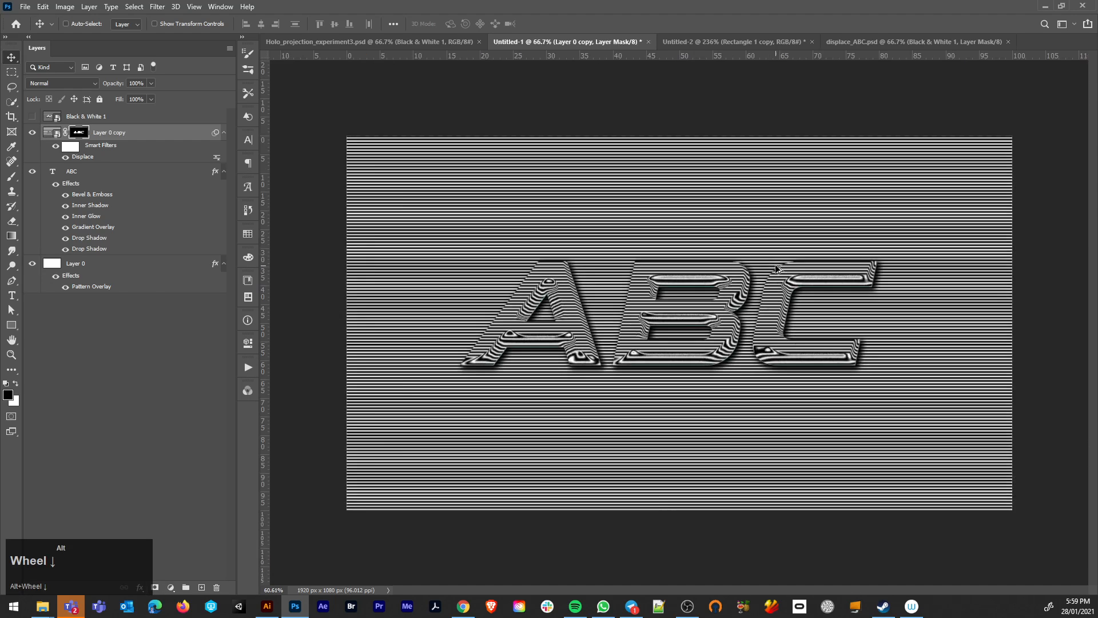
scroll(772, 366, up, 2)
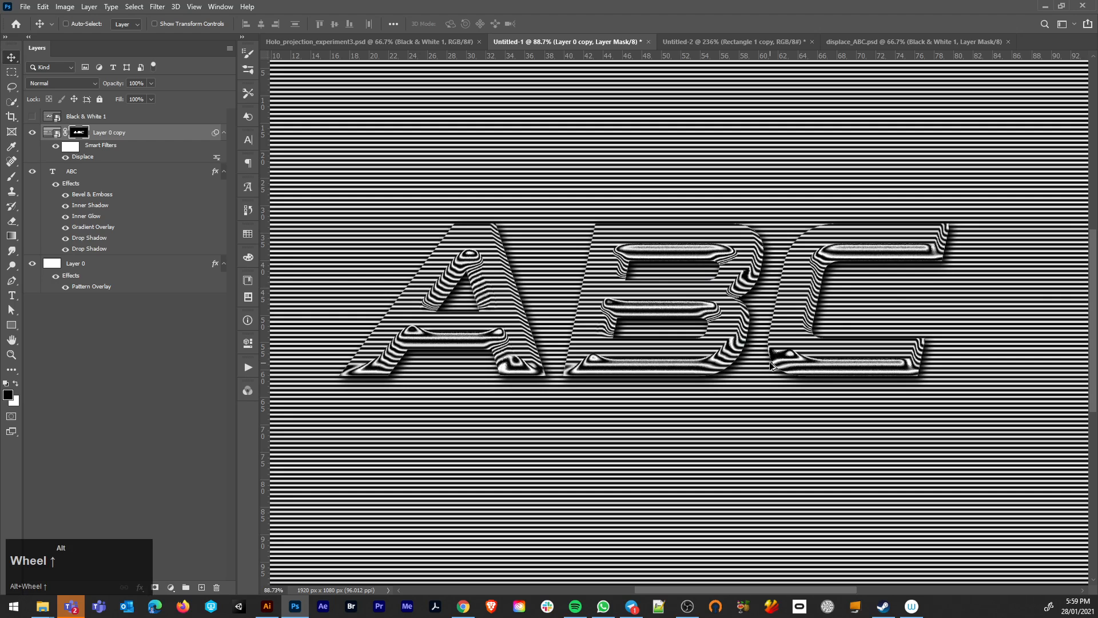
- Set the blend mode of the masked striped copy to Overlay so the text colours blend with the stripes
click(33, 133)
click(32, 132)
click(54, 79)
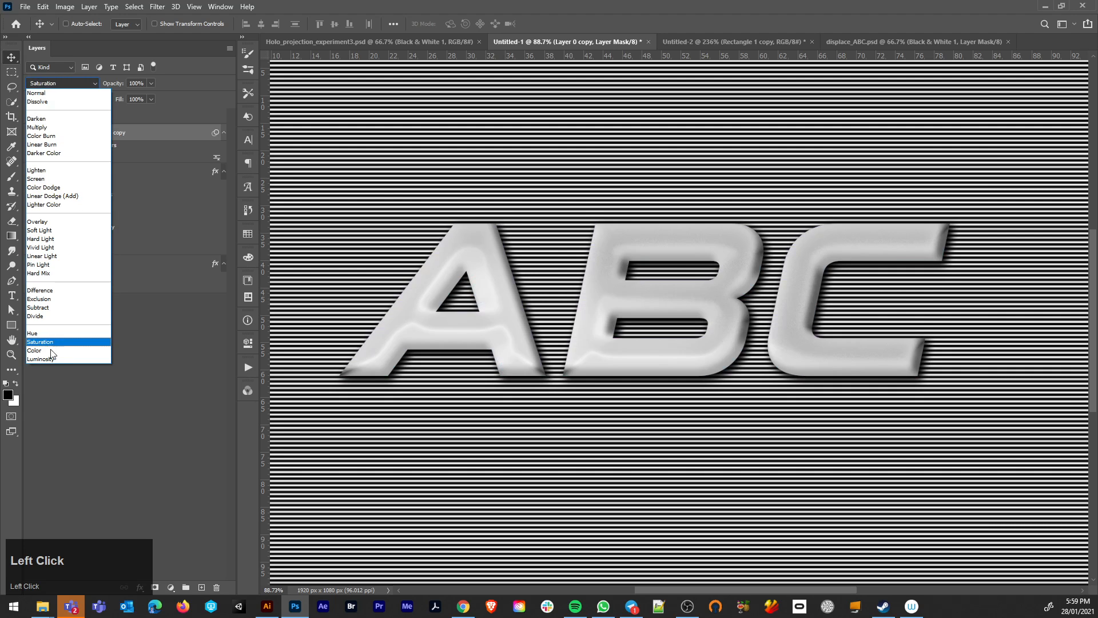
click(49, 222)
scroll(720, 382, down, 1)
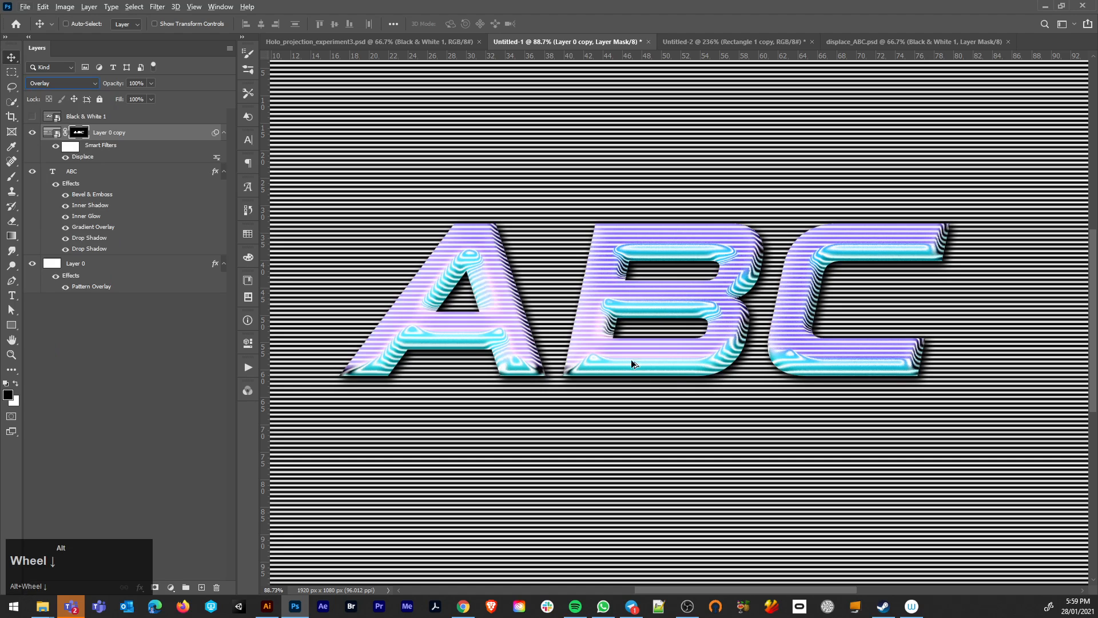
click(126, 135)
scroll(676, 370, down, 1)
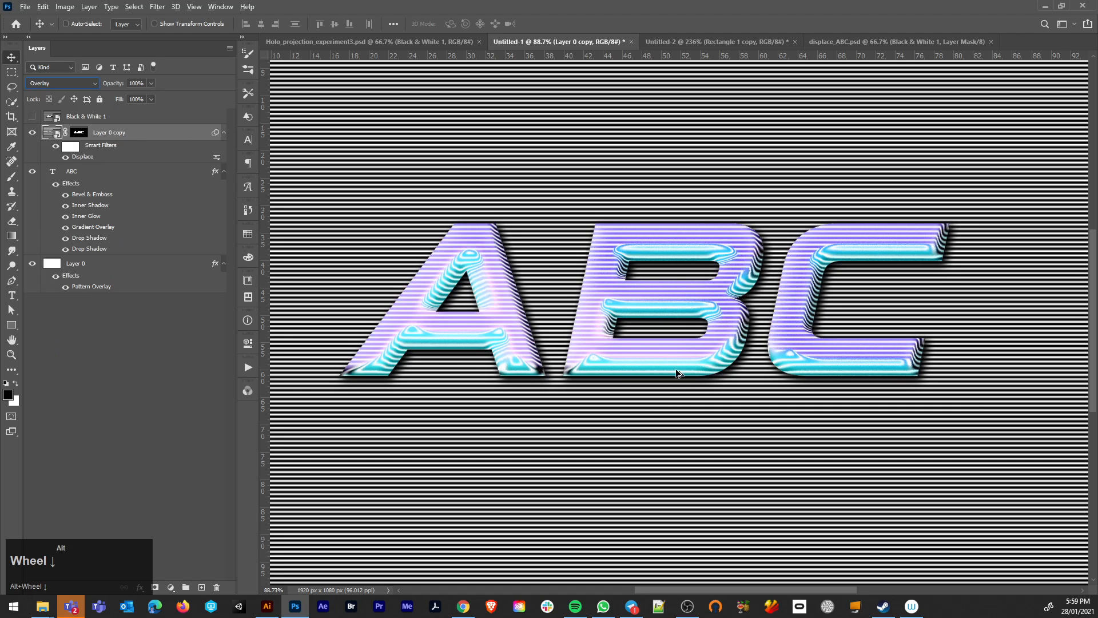
- Paint black on the striped copy's layer mask with a soft size 40 brush over the letters' flat faces, keeping the stripes along the bevels
click(110, 176)
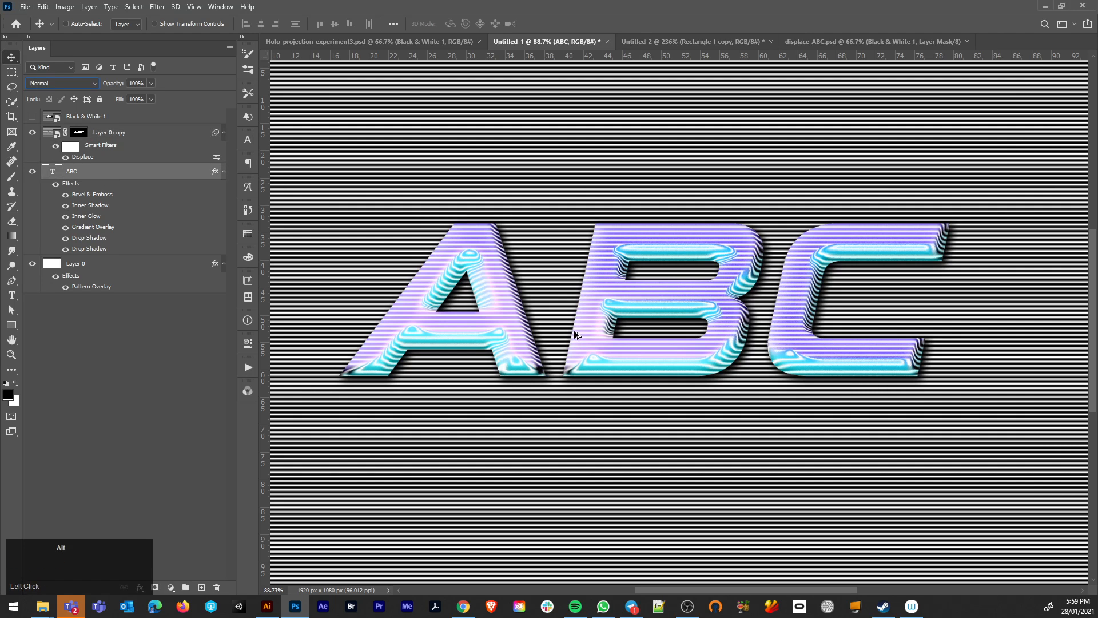
click(613, 396)
scroll(630, 392, down, 4)
scroll(630, 392, up, 5)
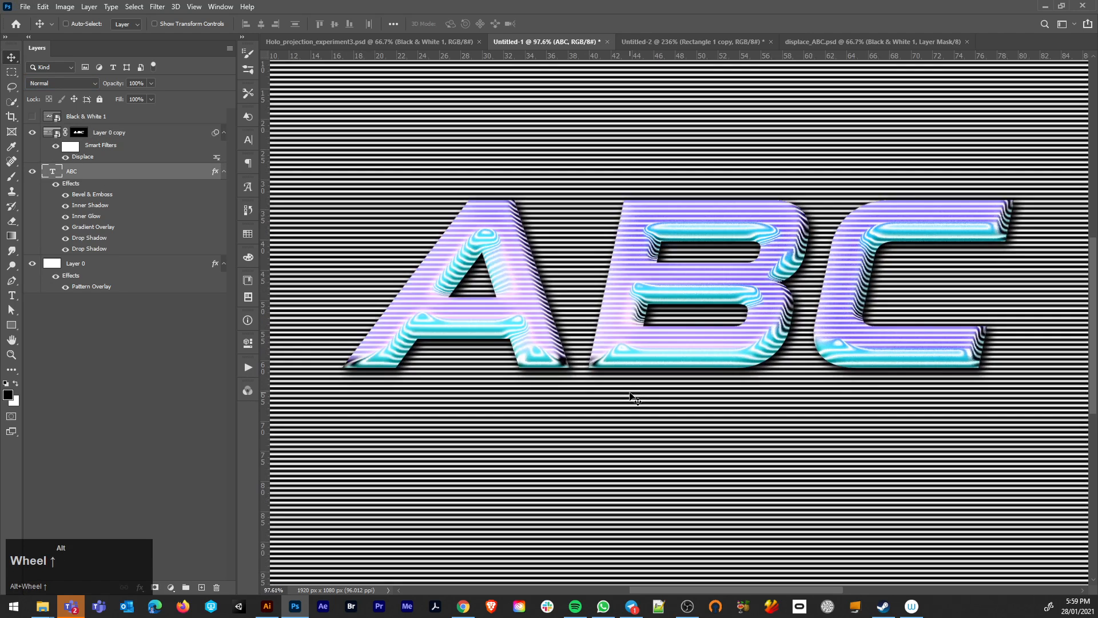
scroll(631, 395, up, 3)
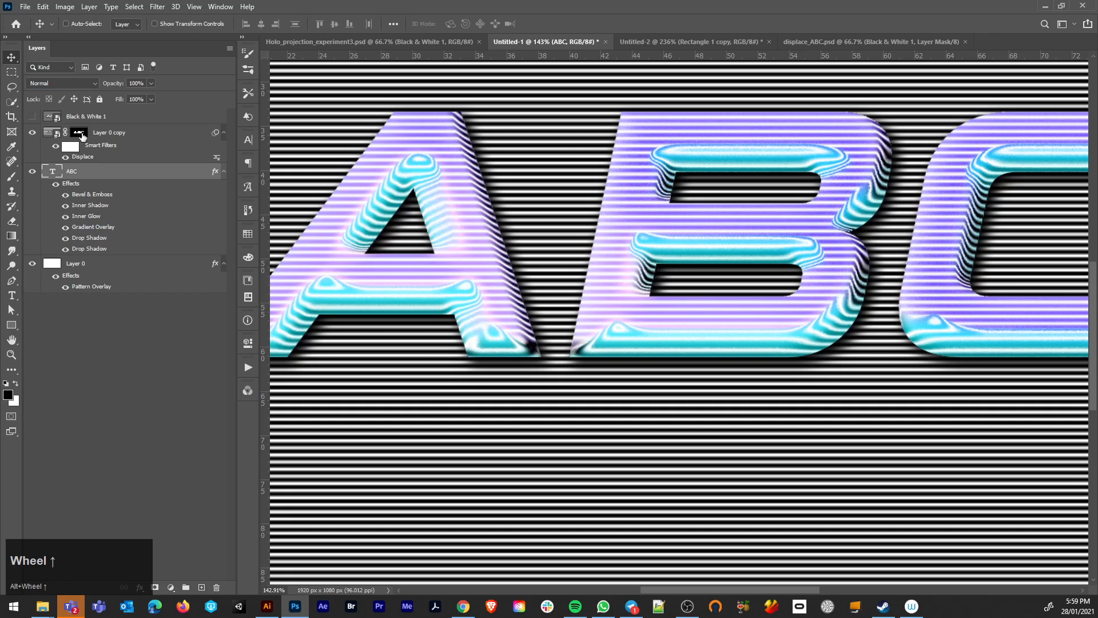
click(79, 134)
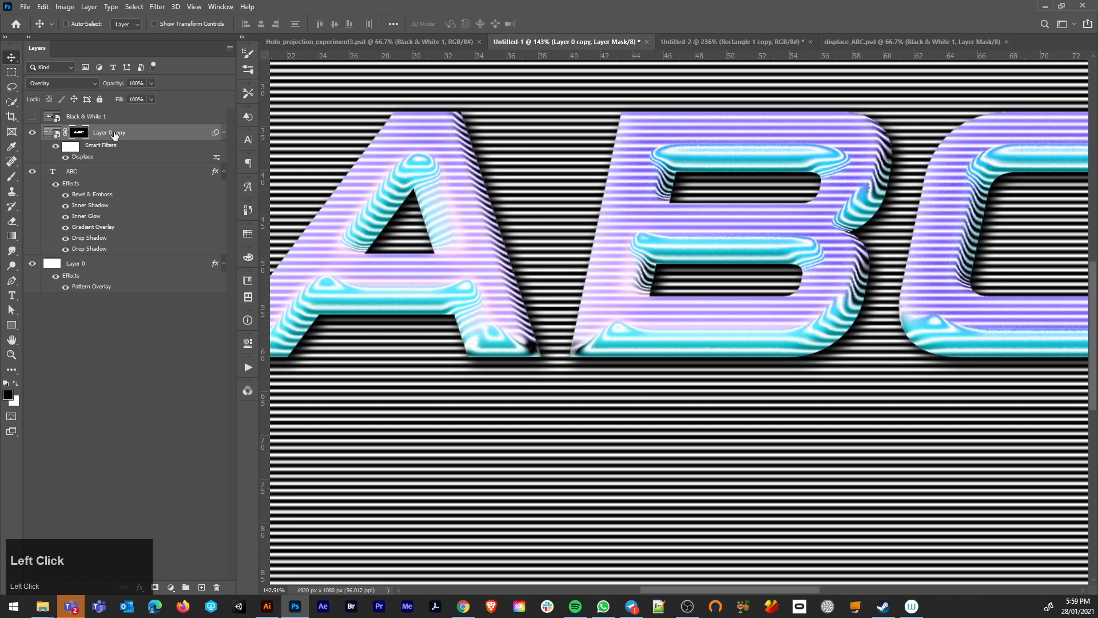
key(b)
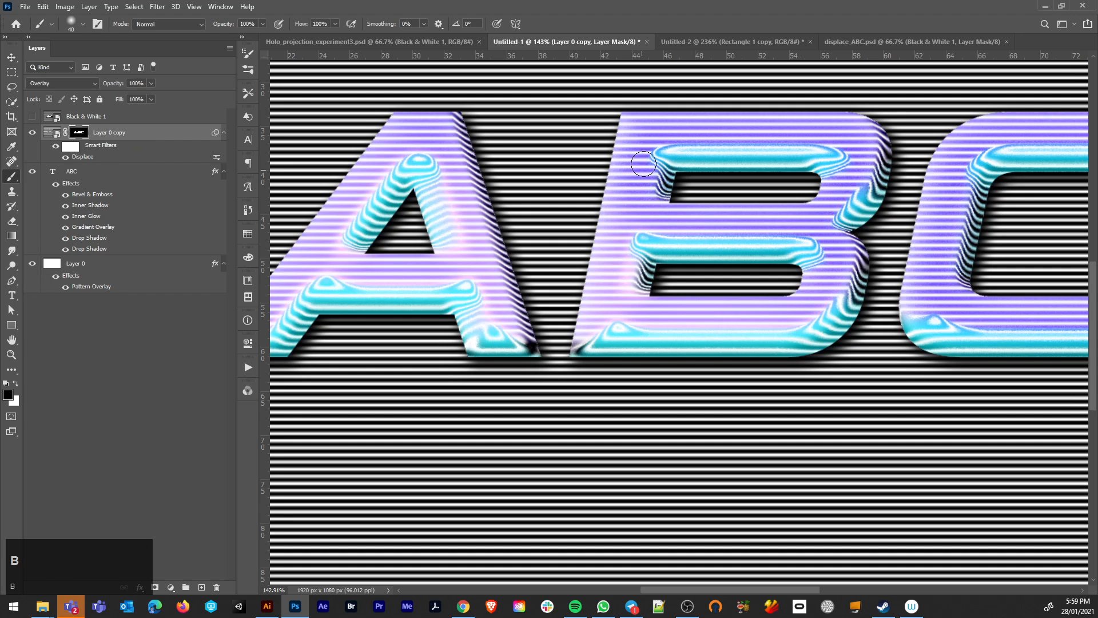
mouse_move(644, 165)
mouse_down()
mouse_move(615, 331)
mouse_move(673, 301)
mouse_move(630, 311)
mouse_move(790, 322)
mouse_move(748, 326)
mouse_move(819, 306)
mouse_move(837, 265)
mouse_move(827, 237)
mouse_move(776, 222)
mouse_move(655, 234)
mouse_move(657, 142)
mouse_move(840, 140)
mouse_move(850, 162)
mouse_move(826, 206)
mouse_move(847, 187)
mouse_move(851, 195)
mouse_move(864, 156)
mouse_up()
mouse_move(441, 150)
mouse_down()
mouse_move(494, 319)
mouse_move(458, 195)
mouse_move(343, 271)
mouse_move(452, 274)
mouse_move(326, 281)
mouse_move(286, 302)
mouse_move(349, 208)
mouse_move(270, 324)
mouse_move(402, 141)
mouse_move(444, 176)
mouse_move(492, 330)
mouse_up()
key(space)
drag(907, 279, 595, 321)
drag(708, 242, 659, 247)
mouse_move(597, 219)
mouse_down()
mouse_move(574, 316)
mouse_move(596, 219)
mouse_move(575, 341)
mouse_move(605, 370)
mouse_move(581, 355)
mouse_move(655, 362)
mouse_move(613, 366)
mouse_move(639, 372)
mouse_move(737, 374)
mouse_move(740, 364)
mouse_move(596, 360)
mouse_move(575, 329)
mouse_move(606, 205)
mouse_move(679, 181)
mouse_move(631, 193)
mouse_move(712, 179)
mouse_move(796, 184)
mouse_move(616, 204)
mouse_move(586, 266)
mouse_move(594, 220)
mouse_move(564, 321)
mouse_move(576, 251)
mouse_move(597, 199)
mouse_move(624, 178)
mouse_move(803, 175)
mouse_up()
key(space)
mouse_move(527, 410)
mouse_down()
mouse_move(891, 403)
mouse_move(870, 419)
mouse_up()
mouse_move(620, 214)
mouse_down()
mouse_move(720, 186)
mouse_move(818, 183)
mouse_move(846, 201)
mouse_move(625, 183)
mouse_move(592, 350)
mouse_up()
mouse_move(421, 205)
mouse_down()
mouse_move(460, 311)
mouse_move(418, 180)
mouse_move(368, 189)
mouse_up()
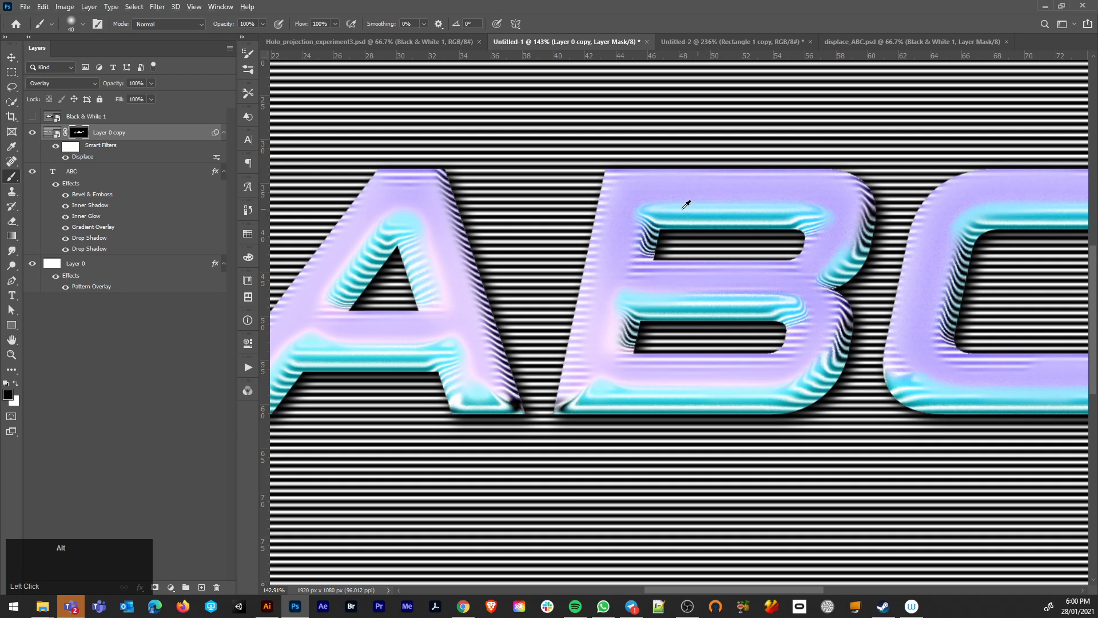
alt+scroll(631, 228, down, 3)
drag(842, 240, 808, 288)
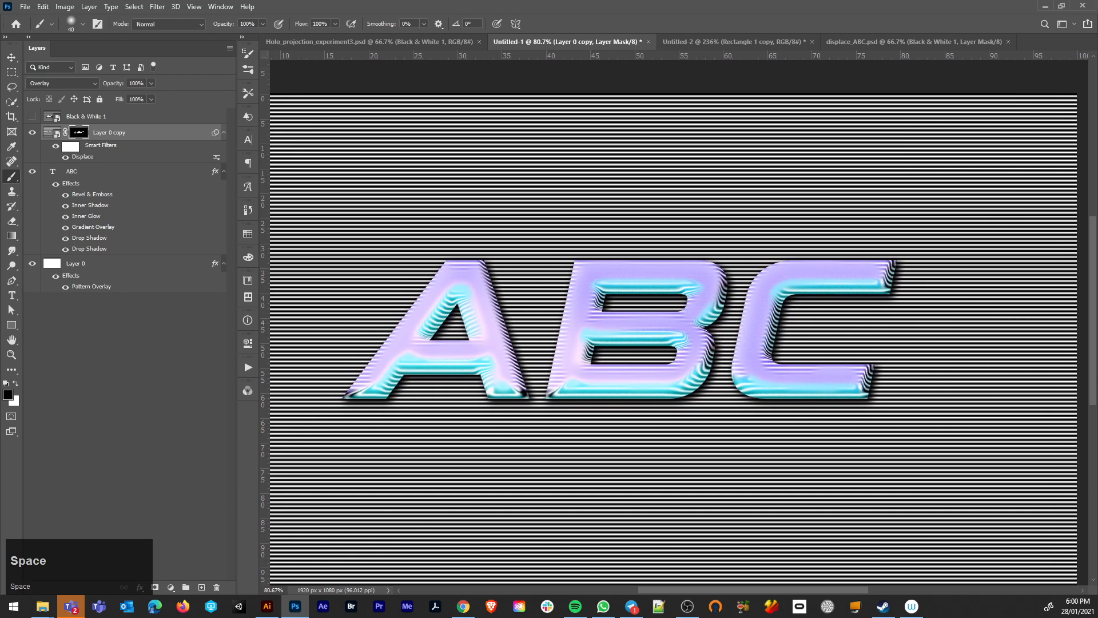